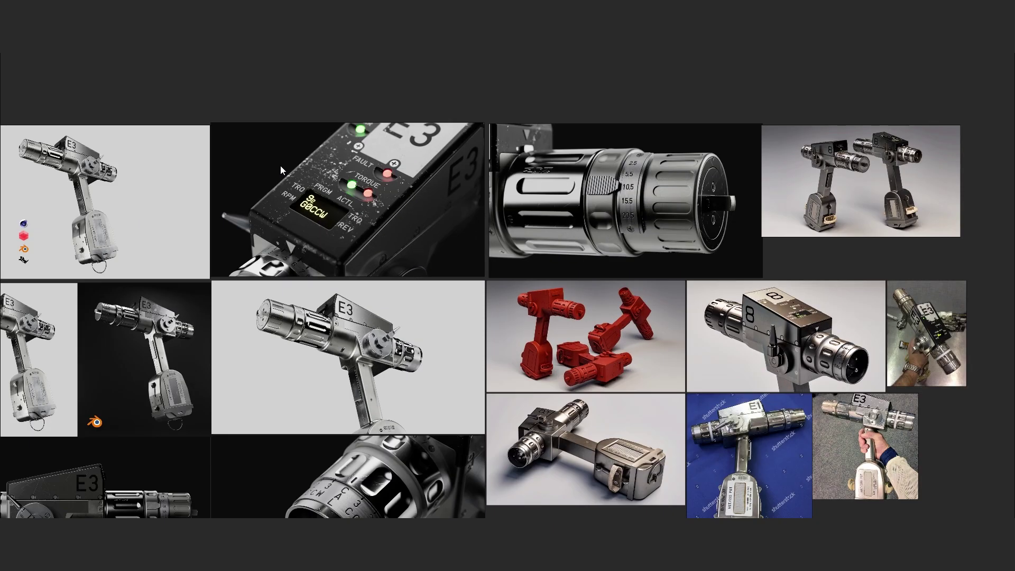
Step: Examine the reference images and finished renders of the pistol-shaped device on the reference board
scroll(280, 166, "down", 2)
mouse_move(613, 370)
middle_mouse_down()
mouse_move(613, 188)
mouse_move(591, 131)
middle_mouse_up()
scroll(572, 359, "up", 5)
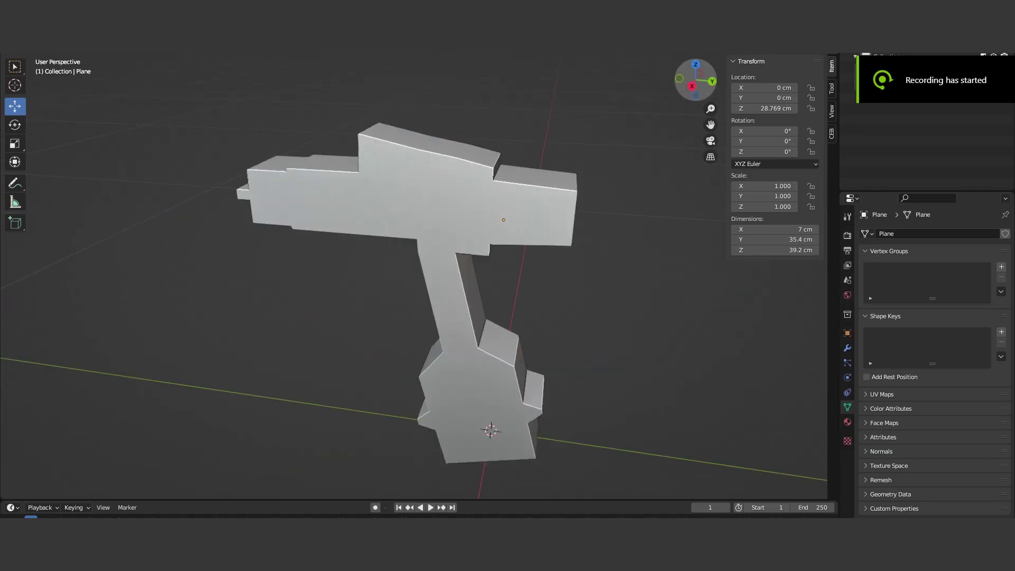
Step: Switch to Blender and inspect the pistol's rough blockout mesh from several sides
middle_click_drag(328, 286, 642, 286)
middle_click_drag(402, 286, 275, 285)
mouse_move(690, 87)
left_mouse_down()
mouse_move(732, 122)
mouse_move(689, 86)
left_mouse_up()
scroll(420, 217, "down", 5)
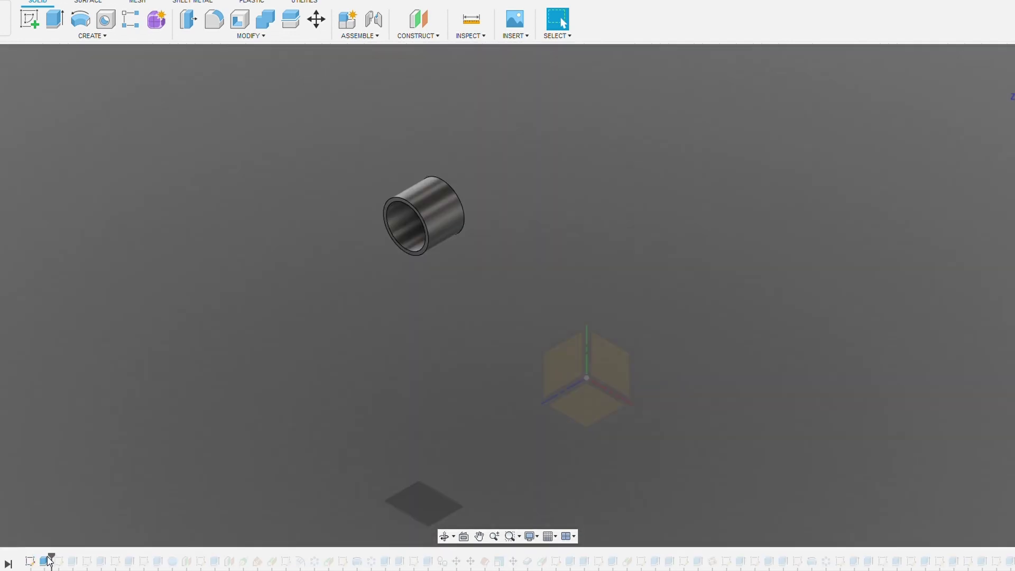
Step: Switch to Fusion 360 and roll the design history forward from the first extruded ring through the modelling features
left_click_drag(49, 560, 600, 563)
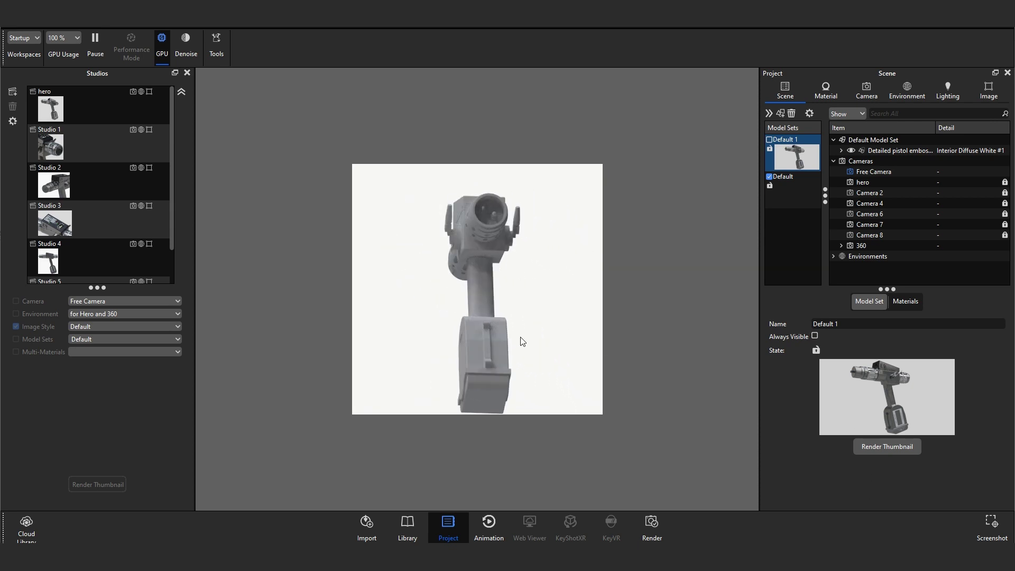
Step: In KeyShot, turn the pistol to a three-quarter view and swap the active model set from Default to Default 1
left_click_drag(520, 340, 439, 294)
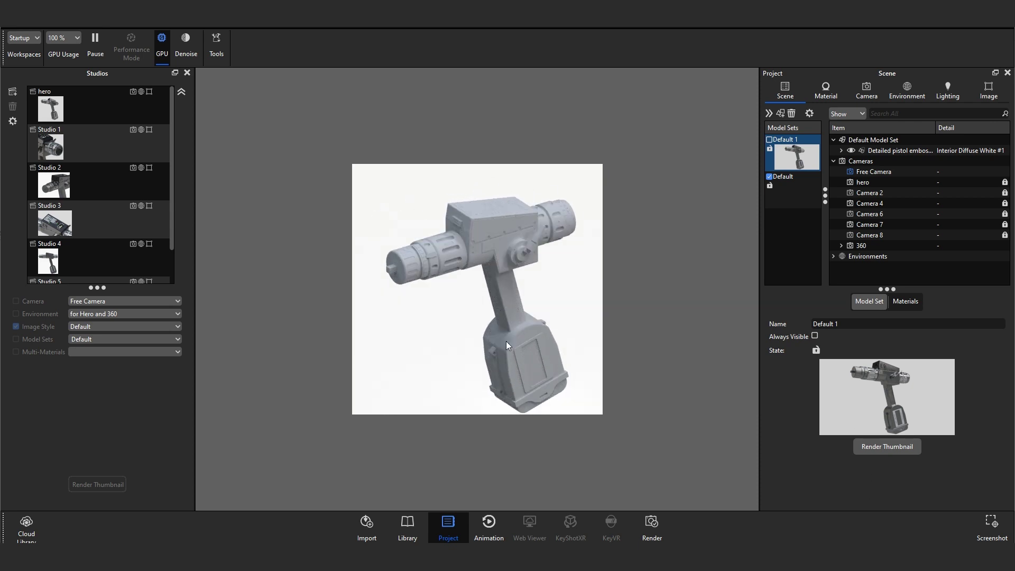
left_click(768, 177)
left_click(769, 140)
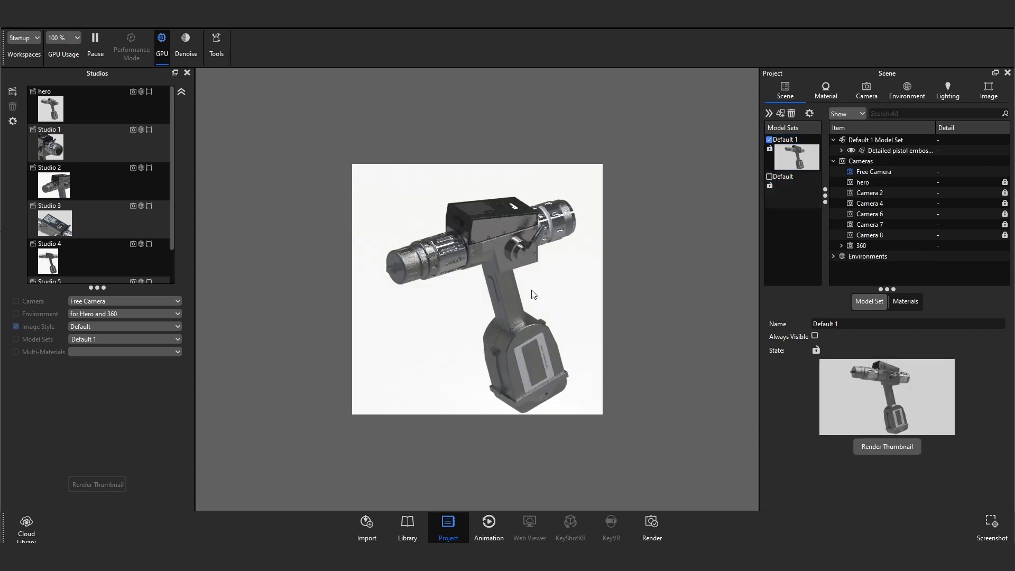
Step: Review the camera settings and compare the pistol under the Environment, herosh, for Hero and 360, and for top environments
left_click(826, 90)
left_click(866, 90)
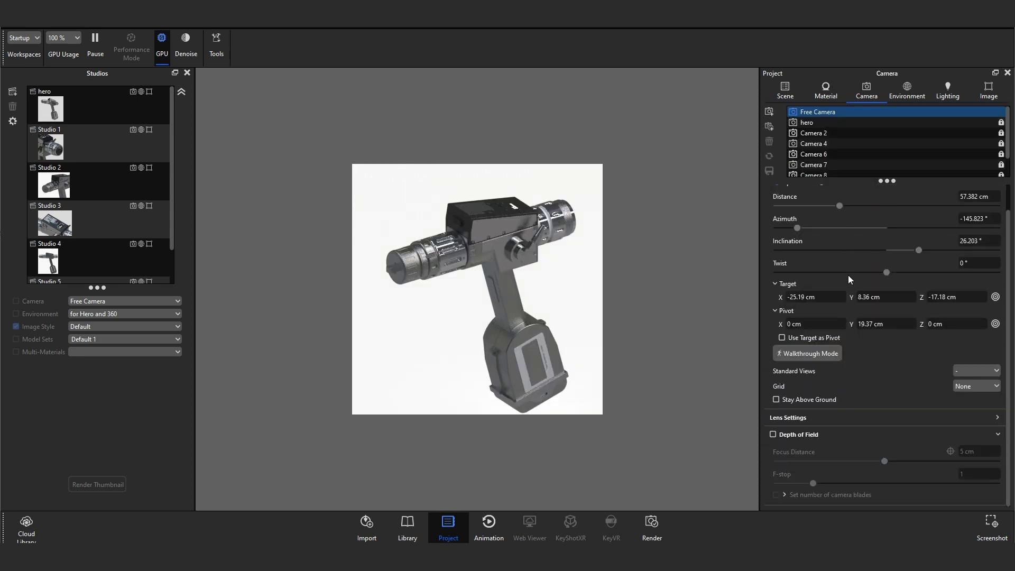
left_click(907, 97)
left_click(837, 113)
left_click(844, 124)
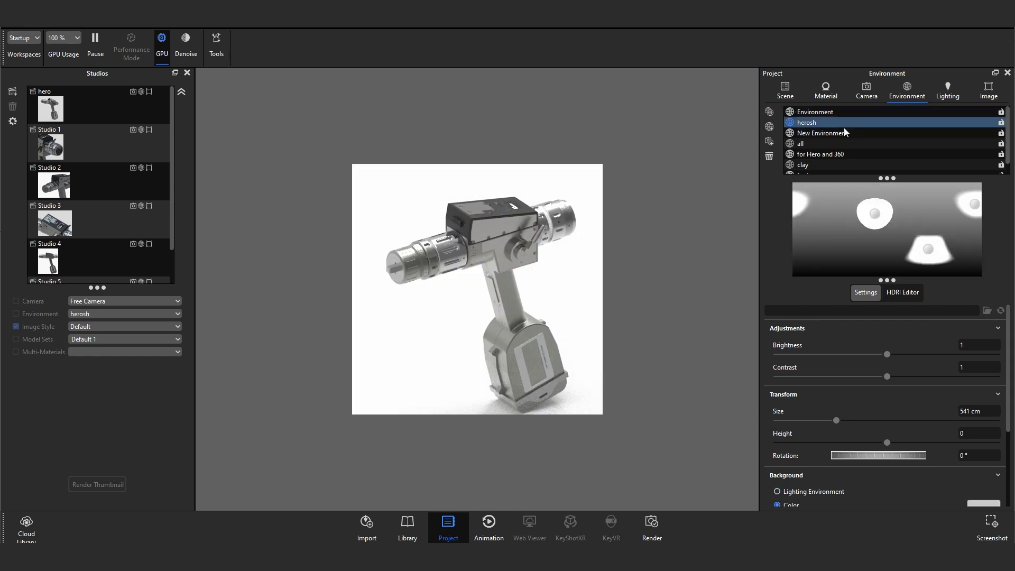
left_click(845, 155)
scroll(846, 157, "down", 1)
left_click(861, 164)
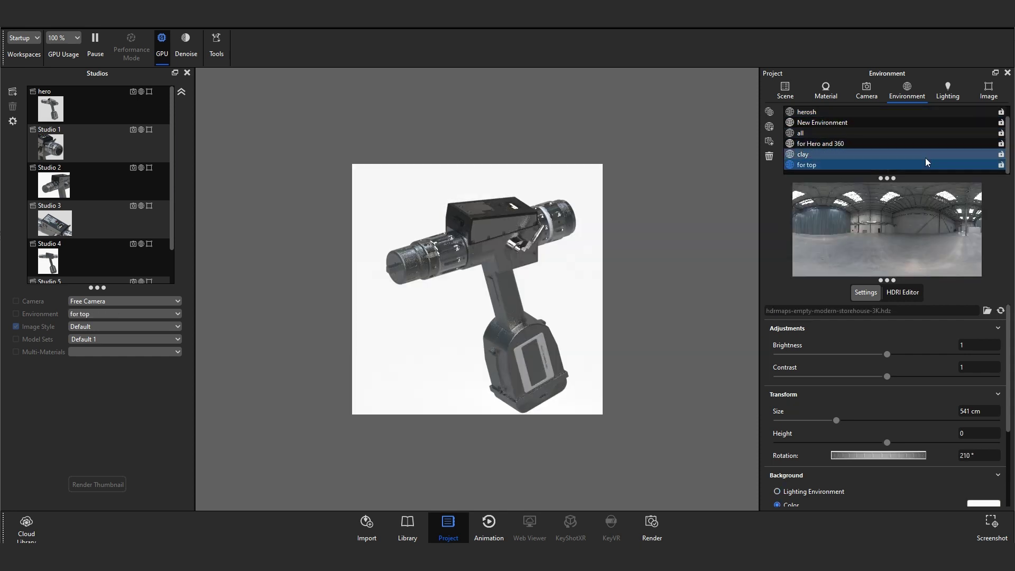
left_click(946, 89)
left_click(989, 90)
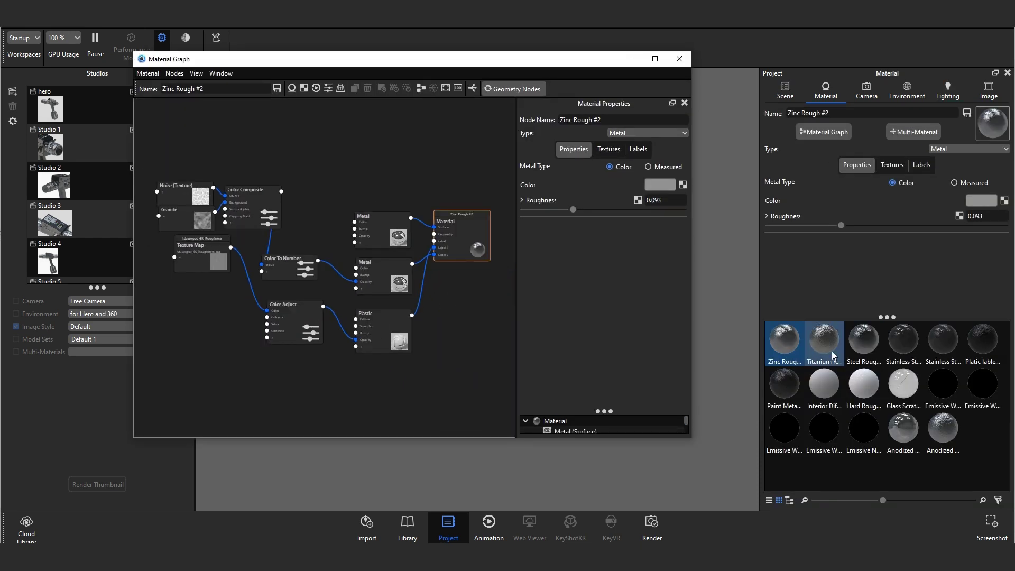
Step: Examine the node graphs of the Titanium Rough #2, Platic lable #1 and Paint Metallic Orange peel Black #2 materials
left_click(824, 341)
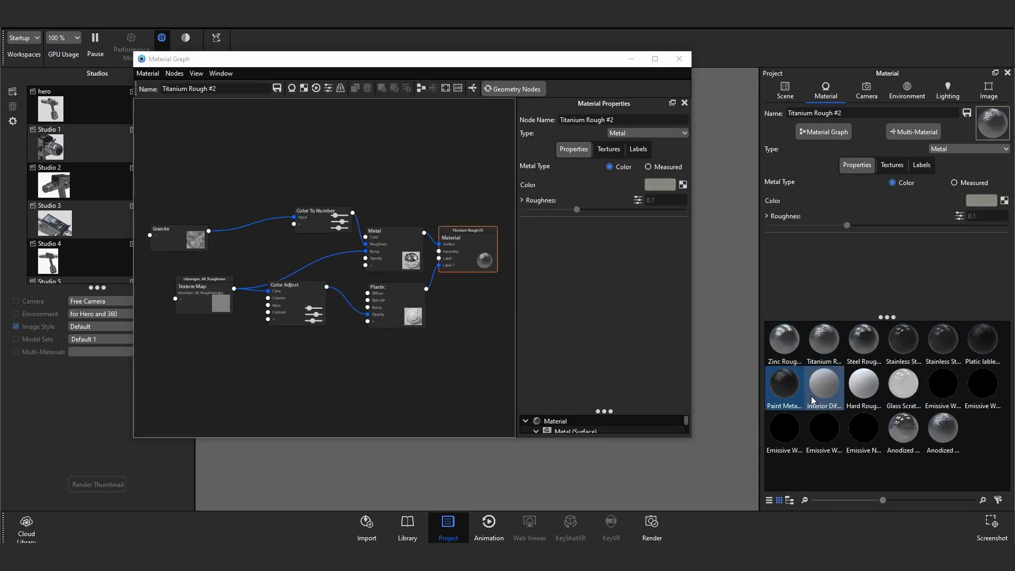
left_click(984, 342)
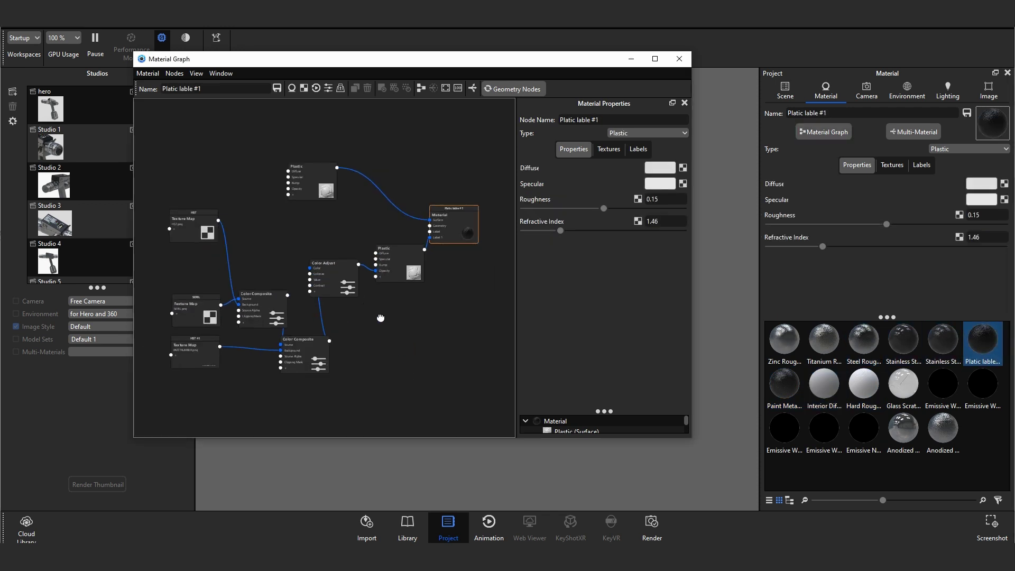
left_click(784, 385)
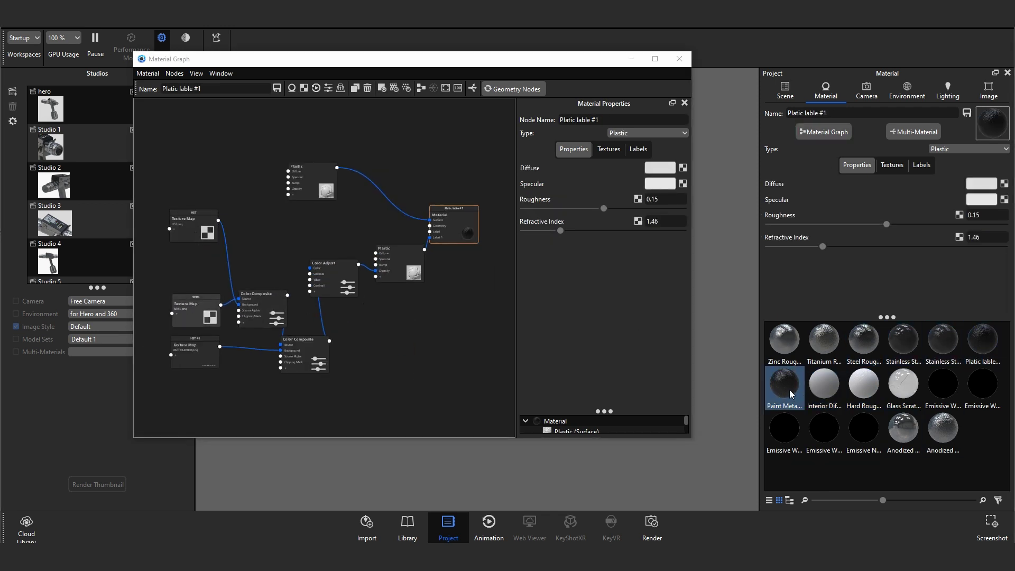
left_click(833, 134)
left_click_drag(394, 438, 396, 493)
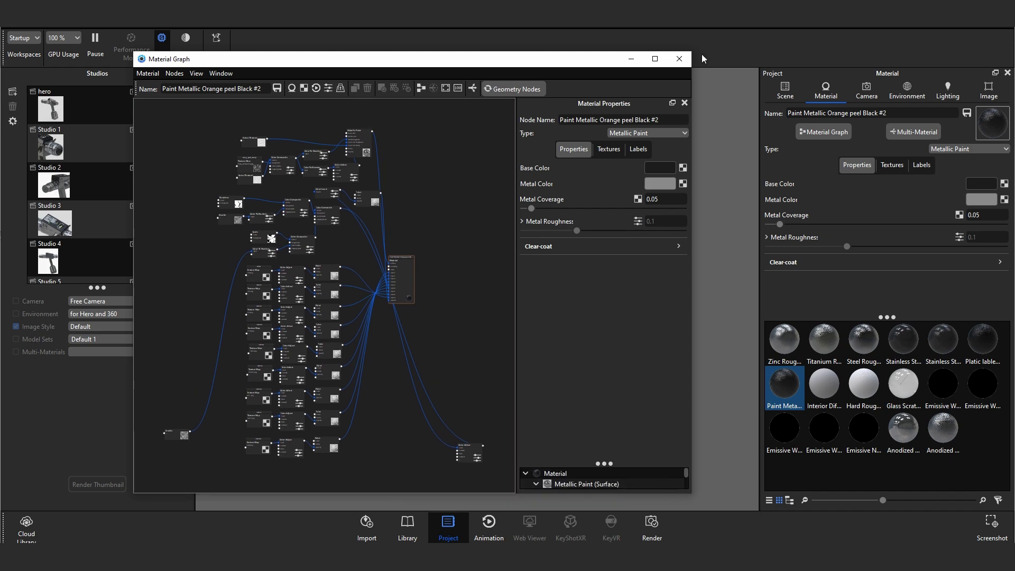
left_click(655, 59)
scroll(428, 294, "up", 5)
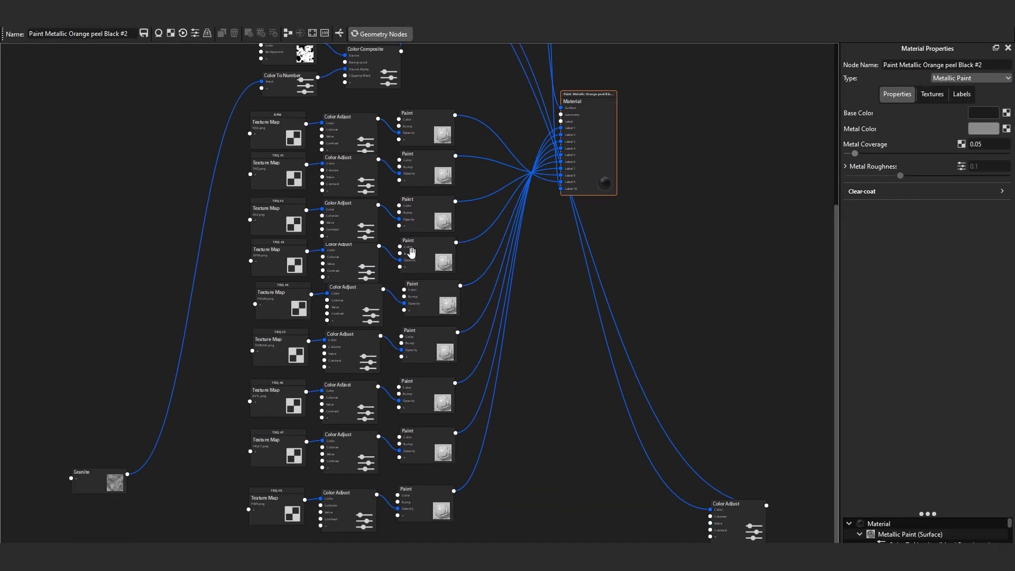
scroll(411, 252, "down", 5)
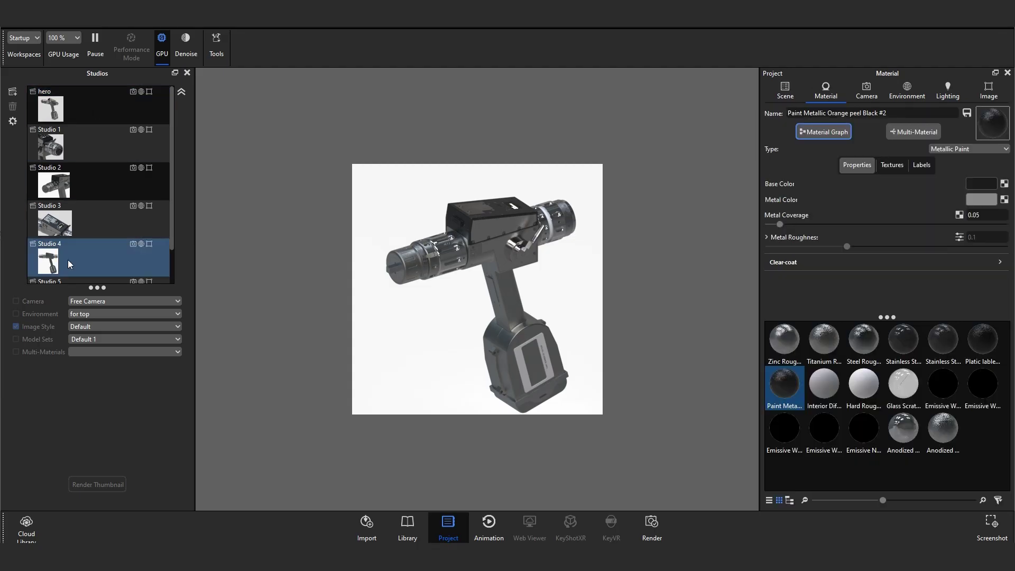
Step: Preview the saved studios one after another, from hero through Studio 1 to Studio 5
left_click(86, 113)
left_click(84, 142)
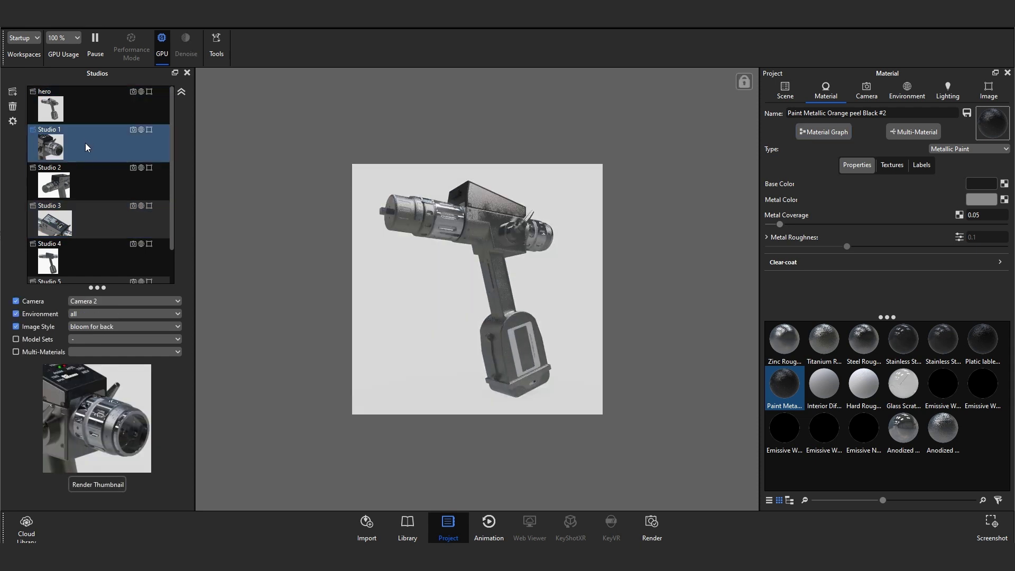
left_click(82, 182)
left_click(86, 223)
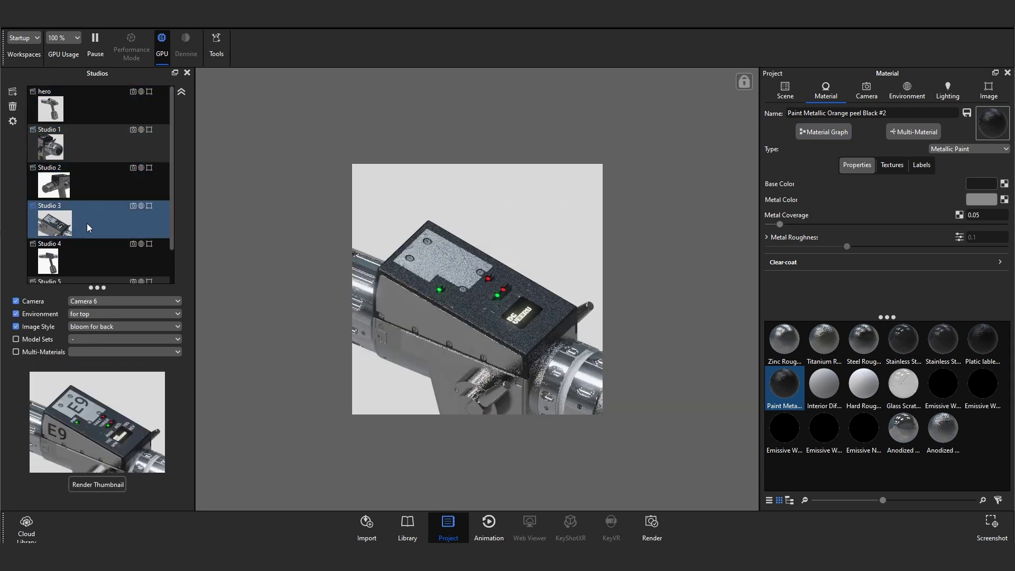
left_click(93, 254)
scroll(112, 239, "down", 1)
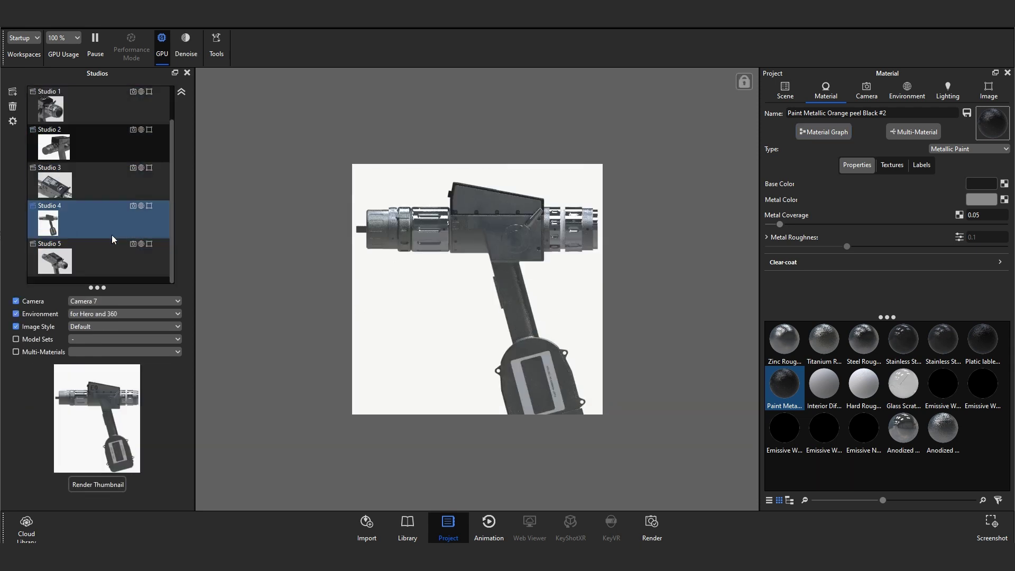
left_click(113, 256)
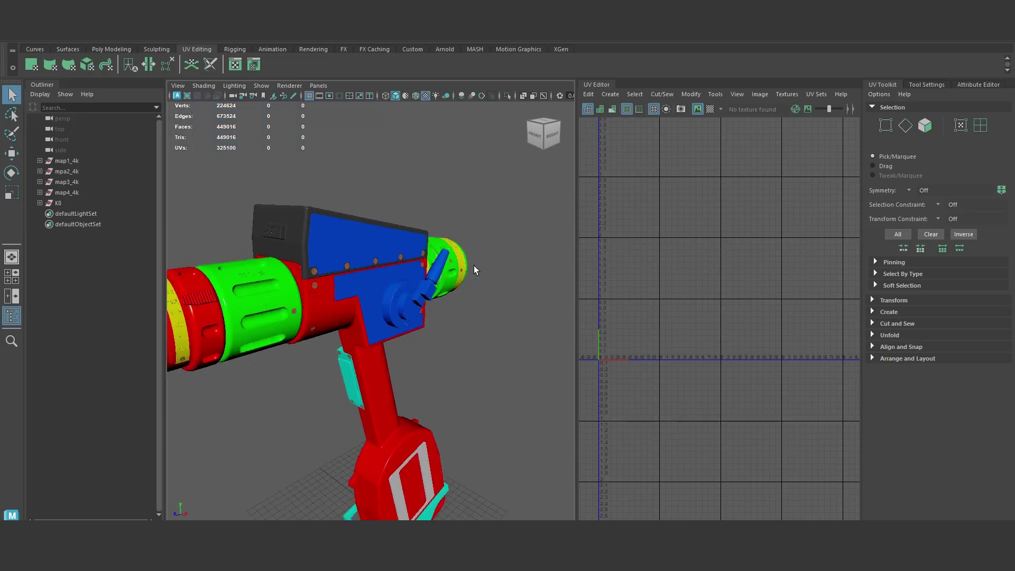
Step: In Maya, inspect the colour-coded pistol and select the blue side lever to view its UV layout
mouse_move(544, 133)
left_mouse_down()
mouse_move(570, 119)
mouse_move(550, 128)
left_mouse_up()
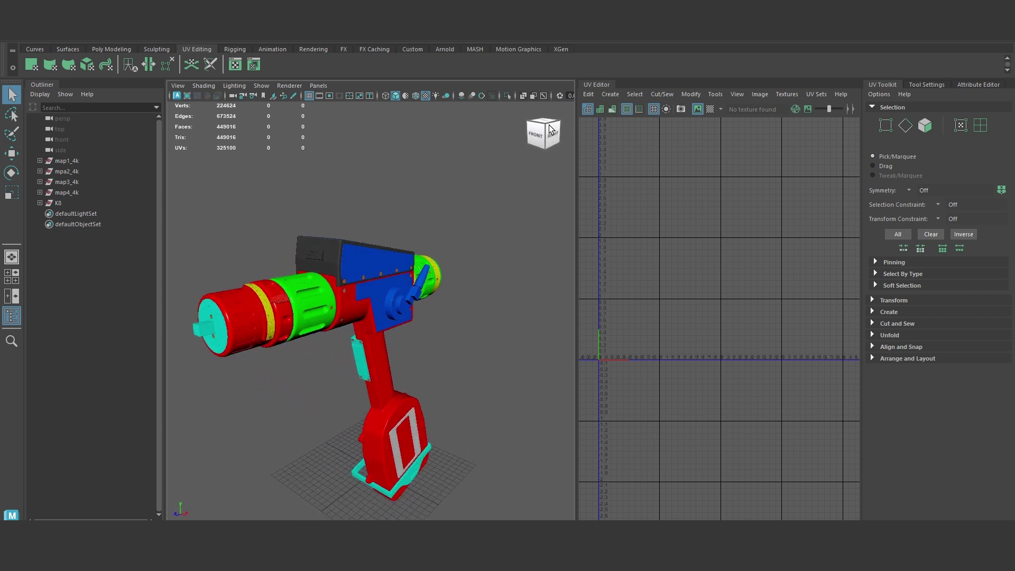
left_click(387, 456)
left_click(398, 317)
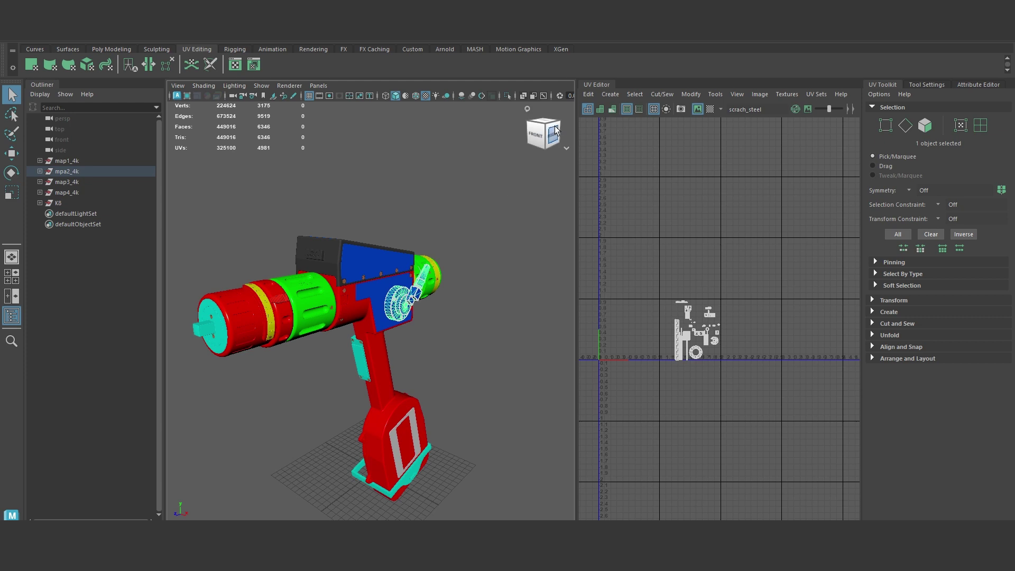
left_click_drag(549, 129, 595, 127)
scroll(474, 211, "down", 3)
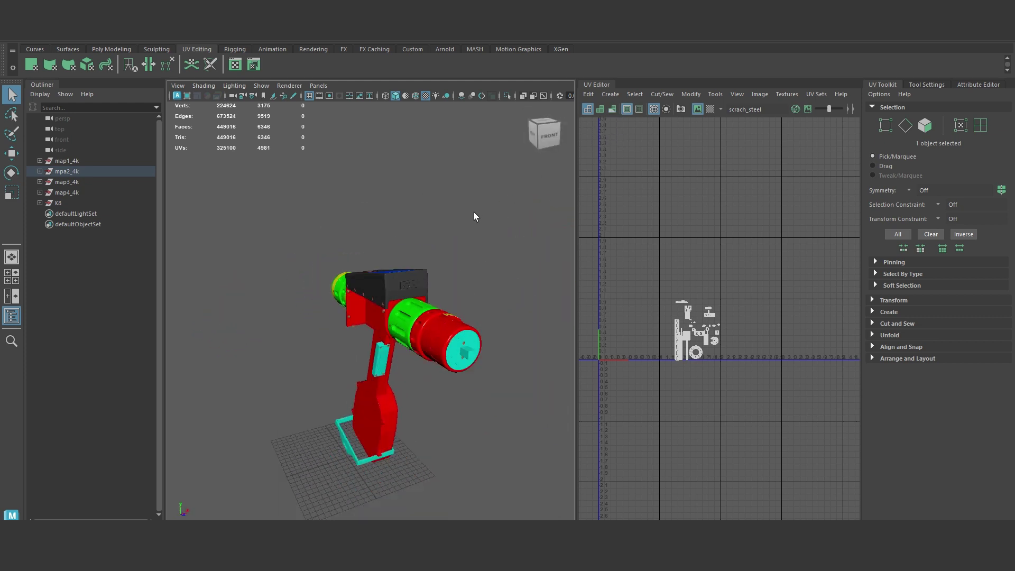
Step: Select parts along the pistol from the barrel's front end to its rear to check their individual UV layouts
mouse_move(545, 129)
left_mouse_down()
mouse_move(545, 113)
mouse_move(546, 122)
left_mouse_up()
left_click(463, 305)
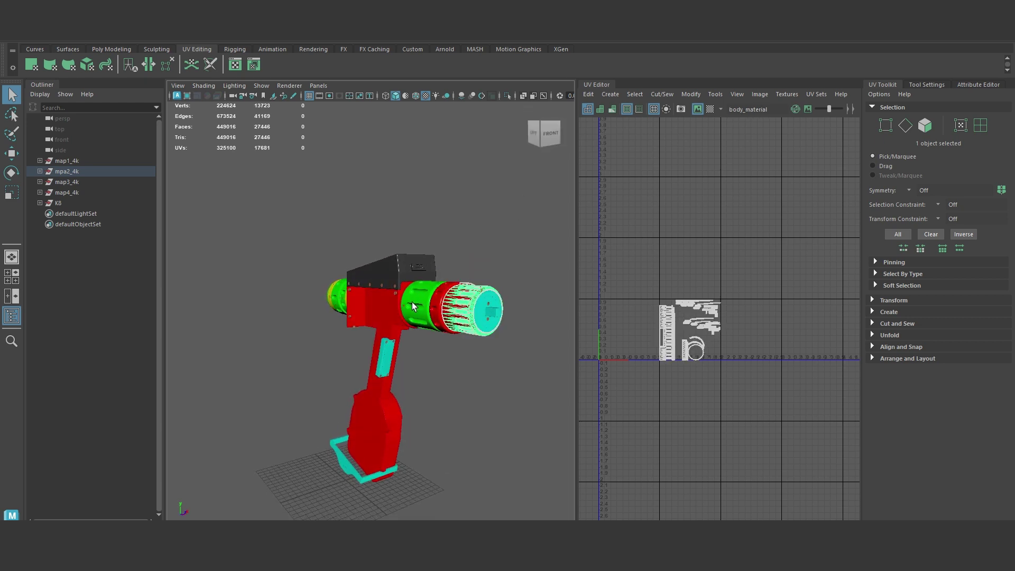
left_click(418, 308)
left_click(364, 306)
left_click(336, 306)
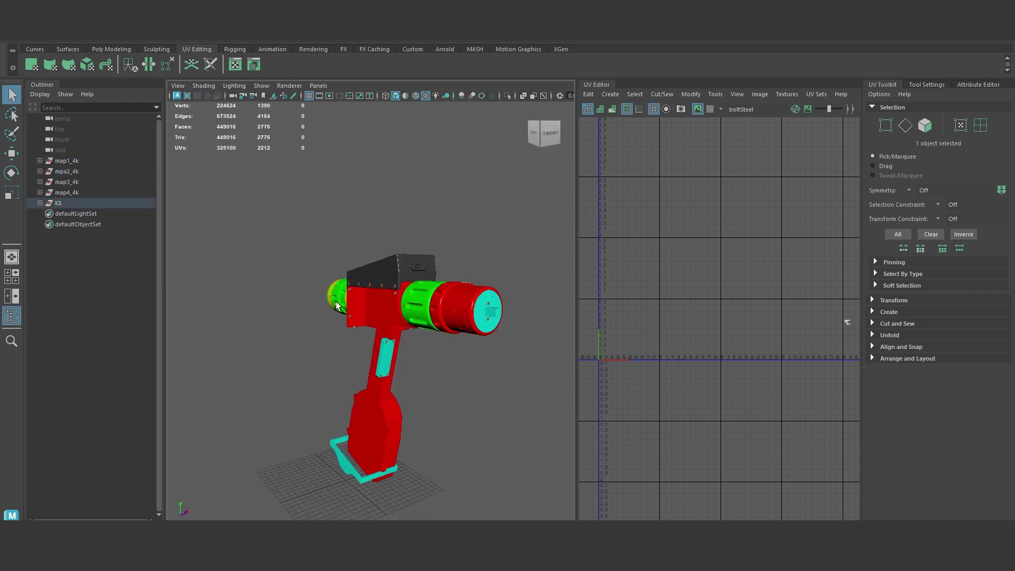
Step: Turn to the pistol's other side and inspect the UVs of the grey label frame and the red handle body
left_click_drag(543, 140, 476, 159)
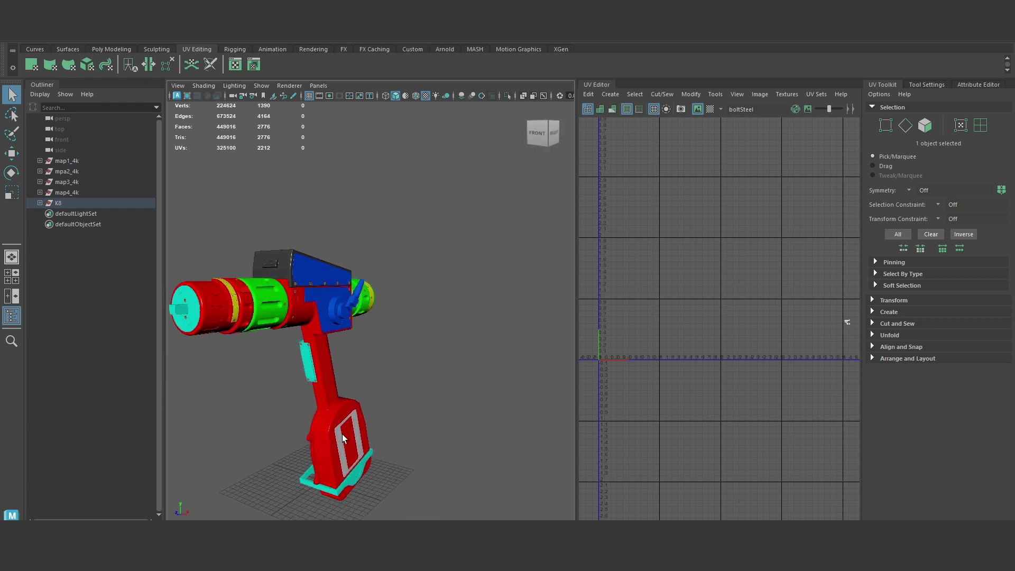
left_click(344, 448)
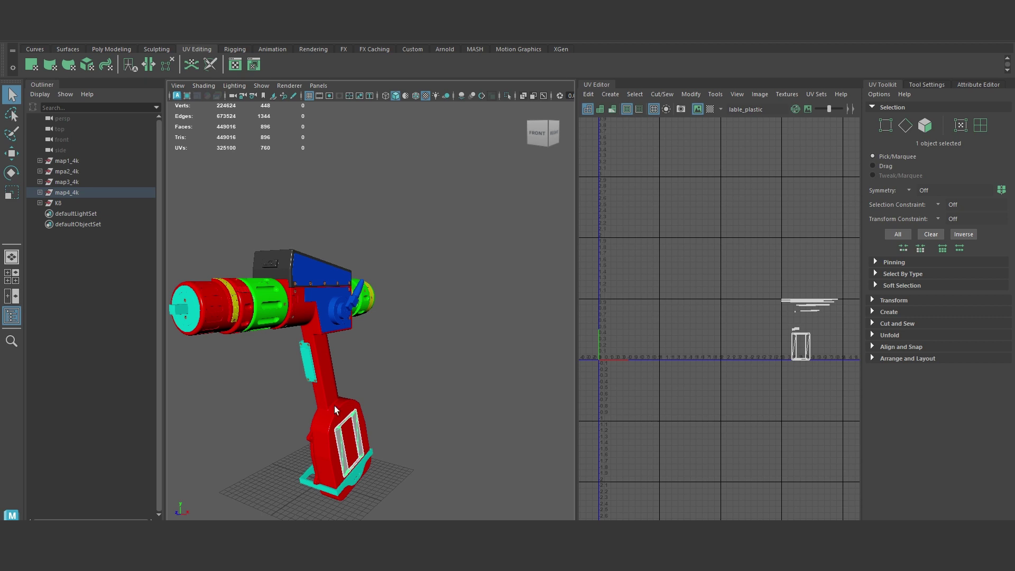
left_click(322, 395)
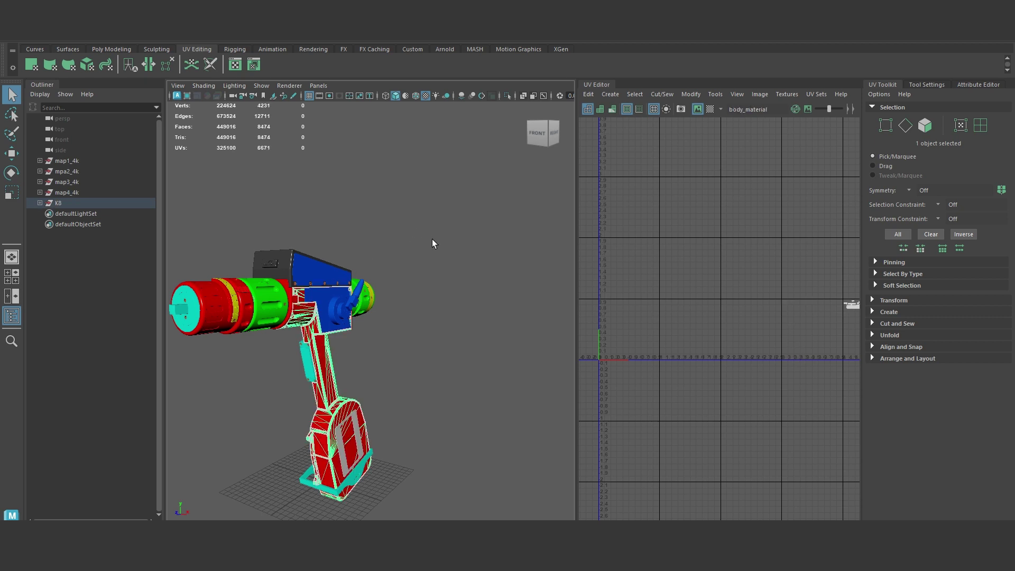
Step: Select the whole pistol to view all its UV tiles, and select only the K8 group to examine its tile
left_click_drag(438, 221, 212, 486)
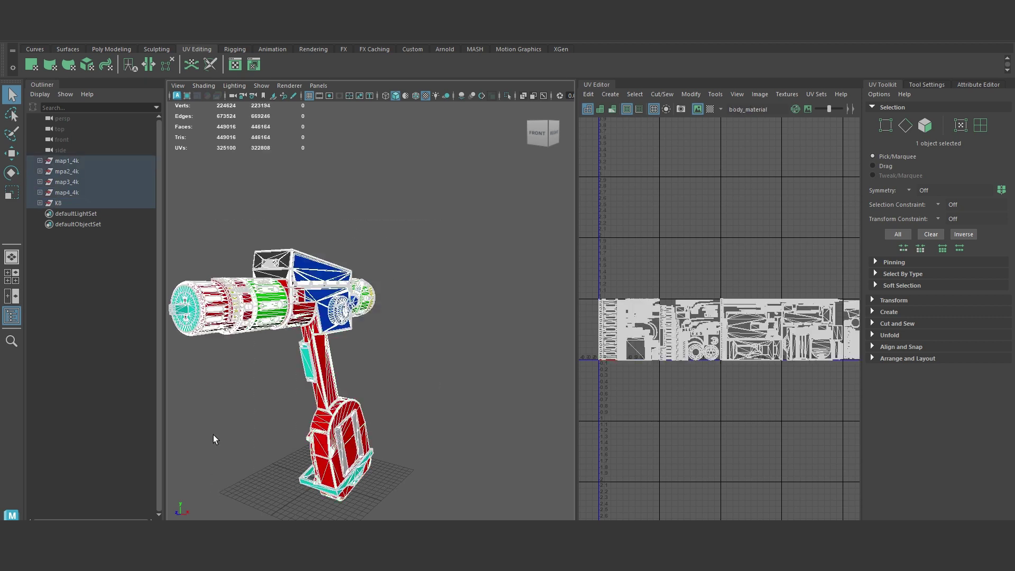
left_click(62, 203)
scroll(587, 317, "down", 3)
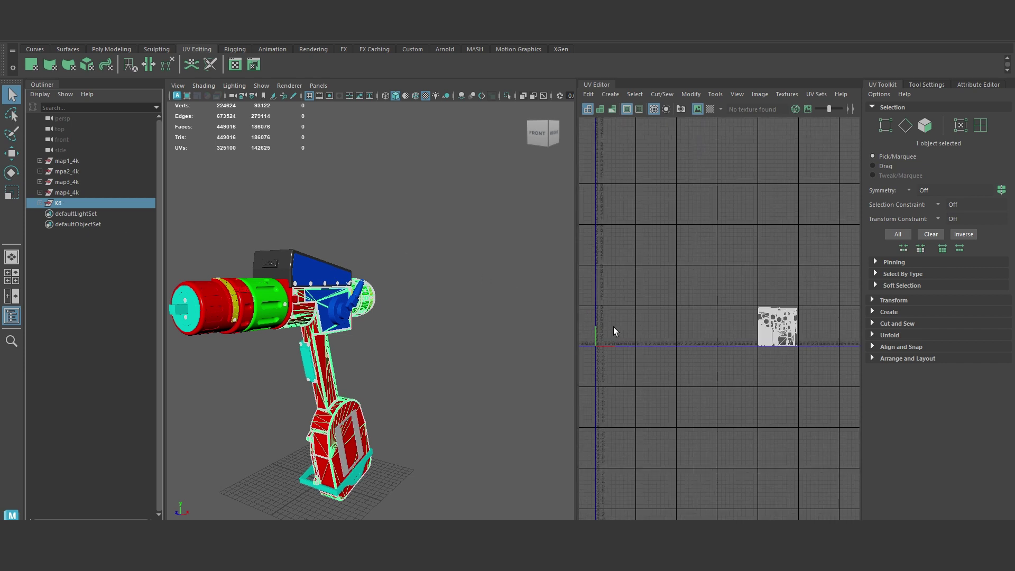
scroll(743, 325, "up", 4)
scroll(743, 324, "down", 3)
scroll(672, 351, "up", 2)
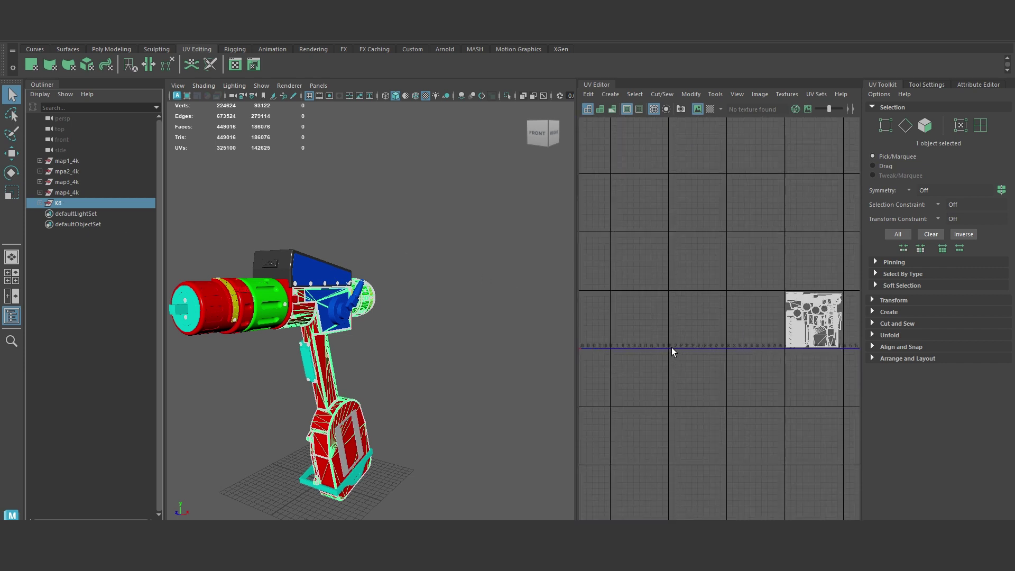
scroll(673, 351, "down", 1)
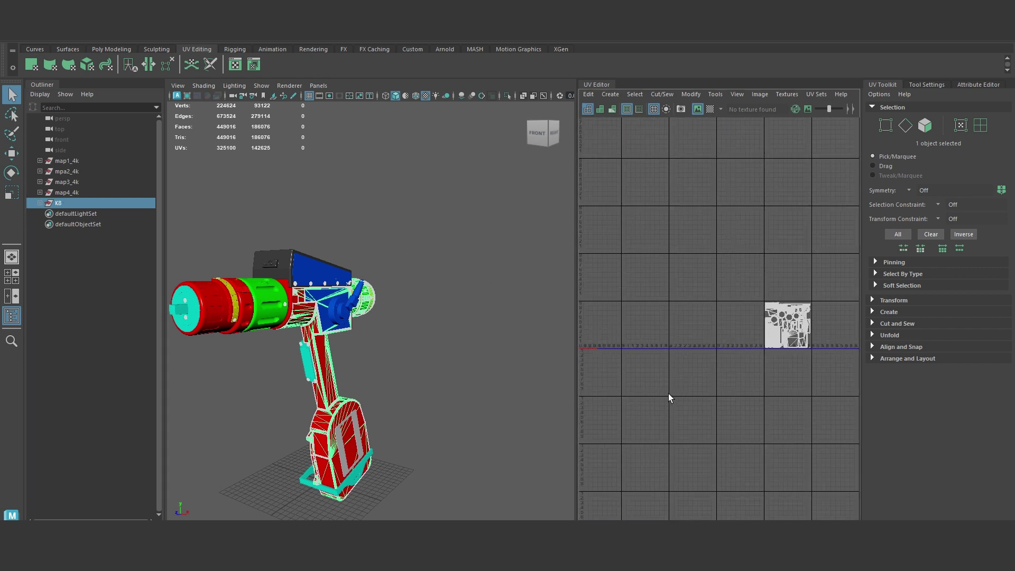
Step: Display the K8 group's UV components and switch to UV Shell selection
mouse_move(665, 393)
right_mouse_down()
mouse_move(683, 394)
mouse_move(661, 381)
mouse_move(670, 400)
mouse_move(664, 389)
right_mouse_up()
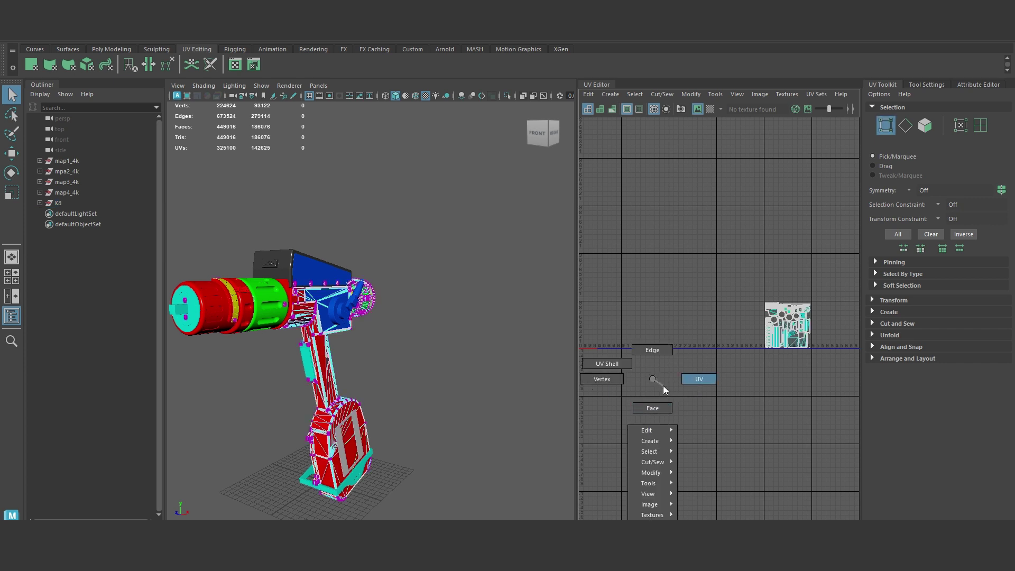
right_click_drag(598, 379, 608, 363)
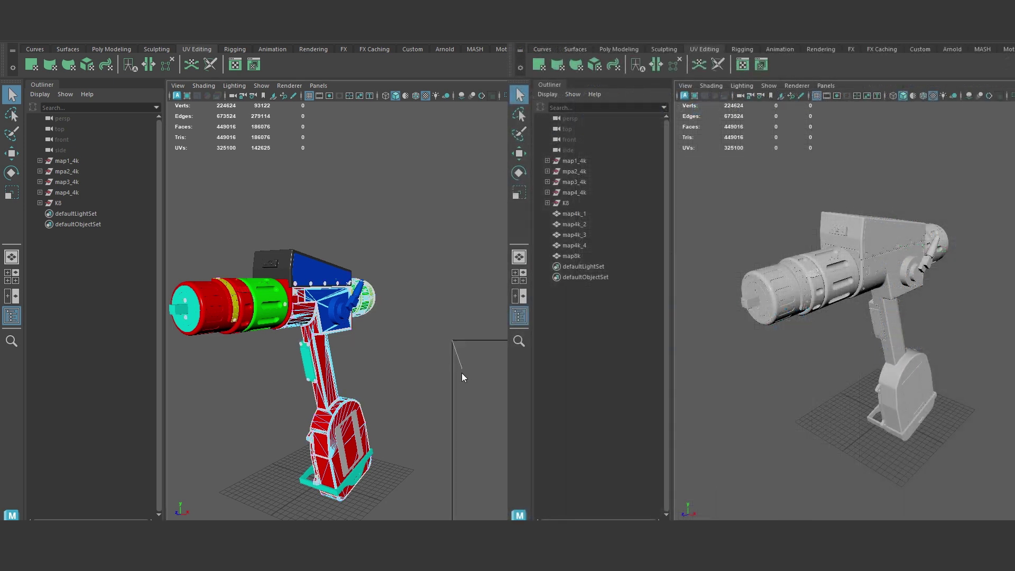
right_click_drag(462, 373, 454, 317)
right_click_drag(452, 242, 411, 252)
Step: Inspect the combined-mesh version by selecting the handle mesh, map4k_1, map4k_2 and map4k_3 in turn
left_click(871, 281)
left_click(575, 215)
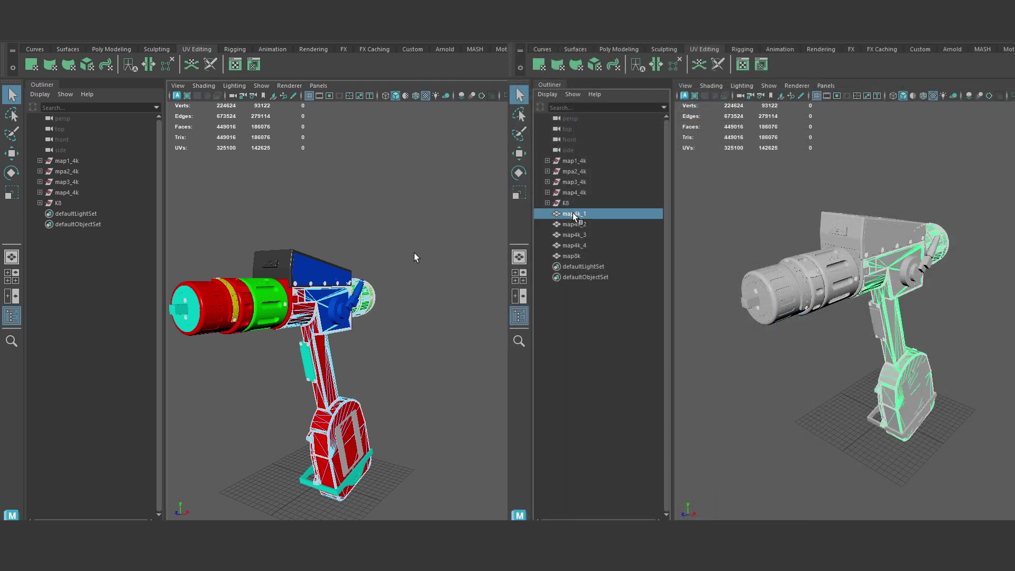
left_click(317, 275)
left_click(574, 224)
left_click(574, 234)
right_click(394, 221)
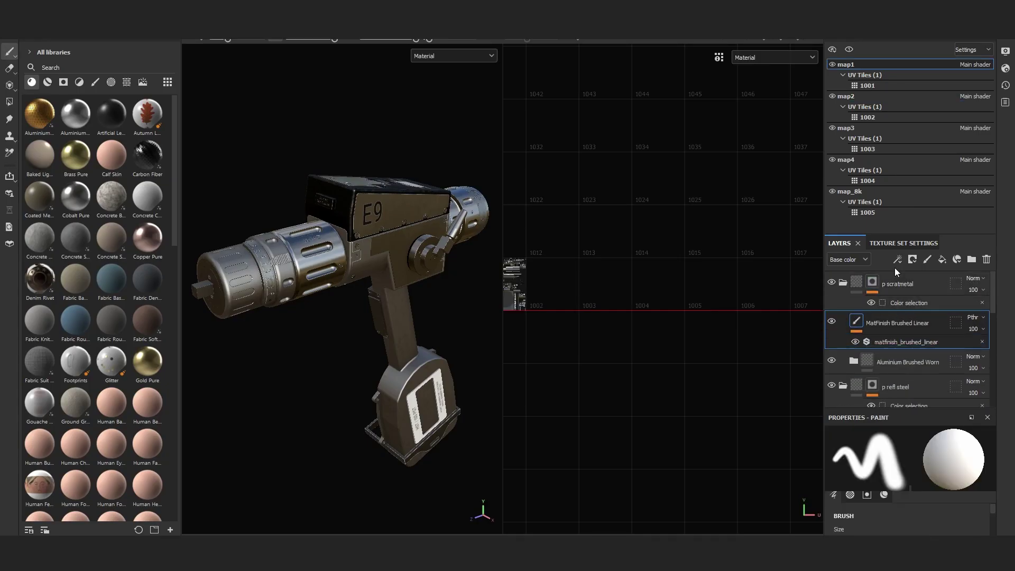
Step: Review map1's baked mesh maps in the texture set settings and display the ID map on the pistol
left_click(906, 243)
scroll(899, 319, "down", 5)
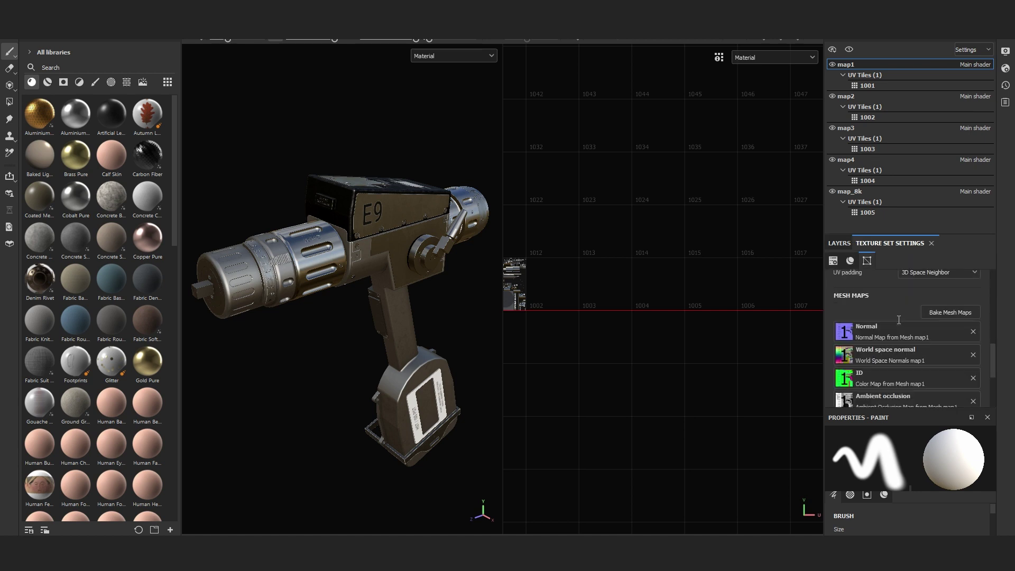
scroll(904, 322, "up", 2)
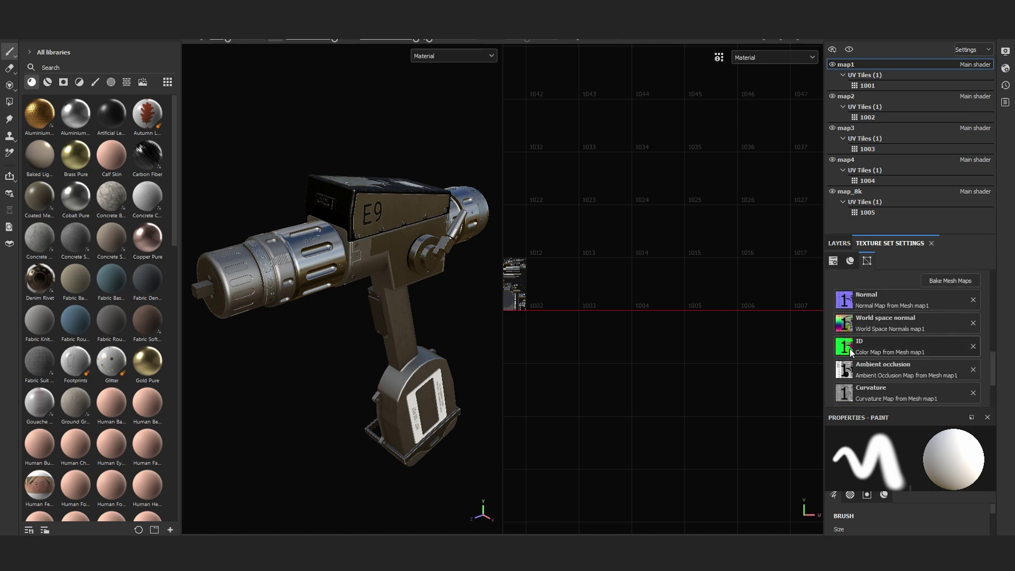
left_click(865, 347)
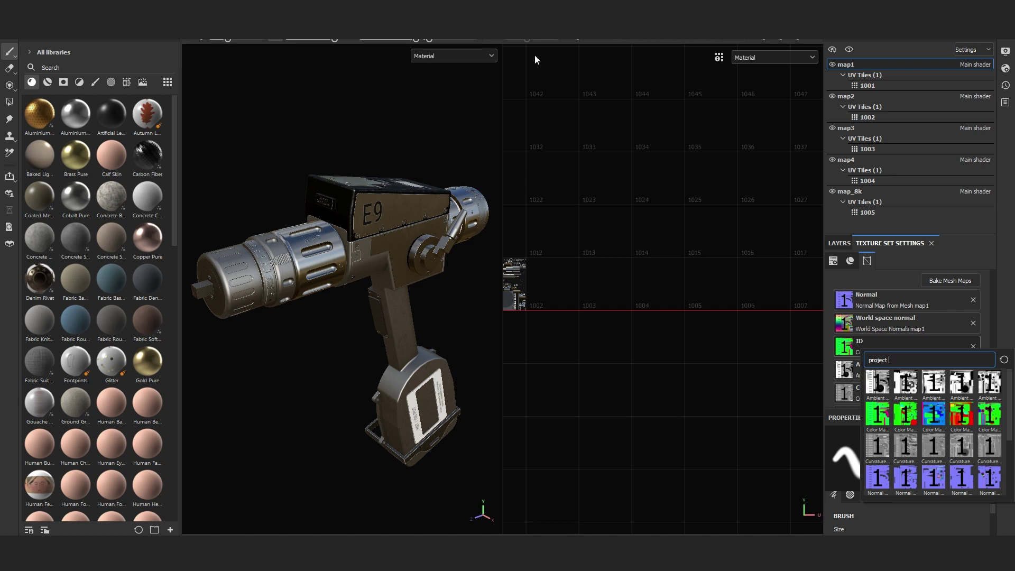
left_click(468, 54)
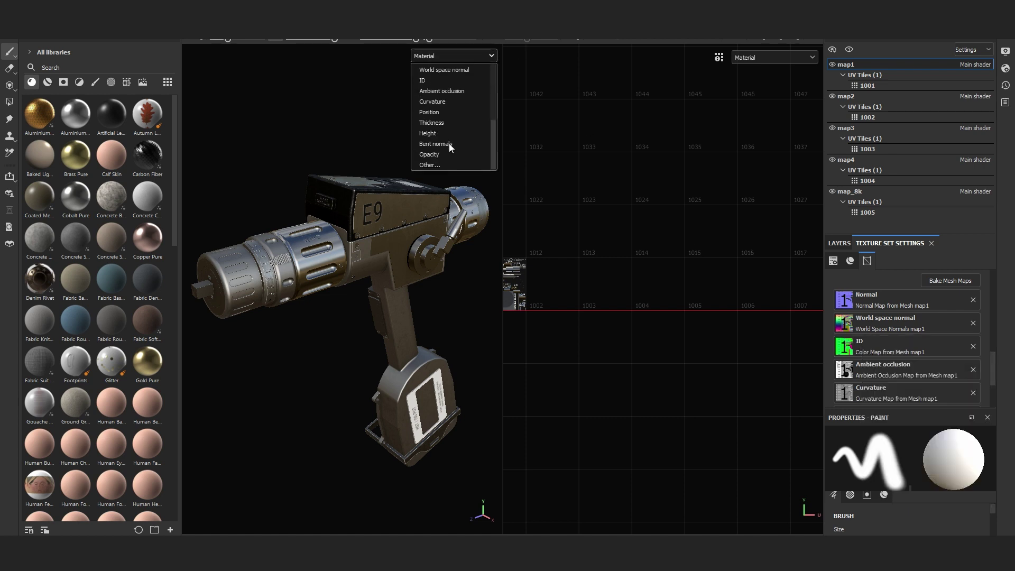
left_click(442, 81)
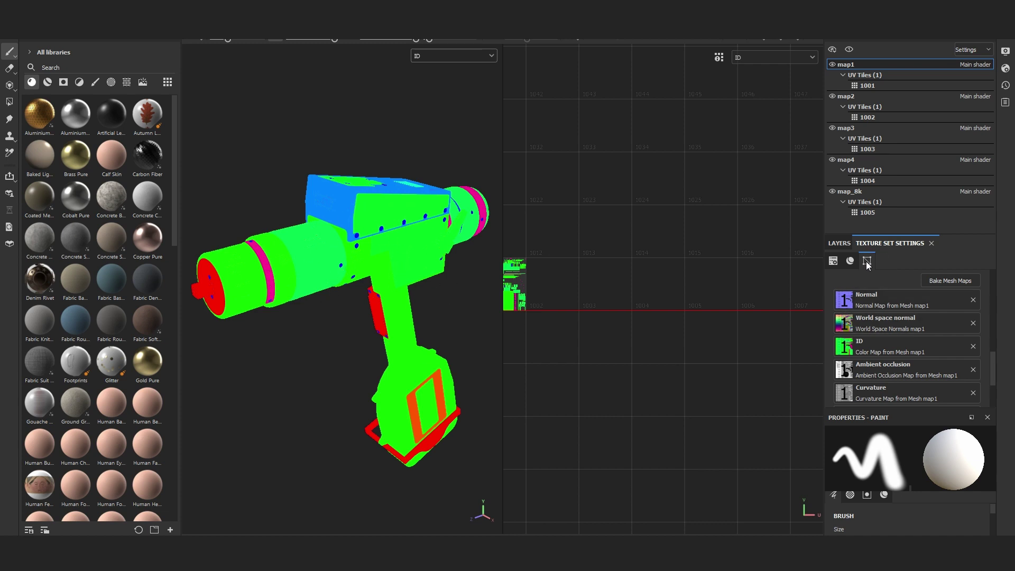
Step: Look through map1's layer stack from the p scratmetal folder to p bodymaterial, and choose a viewport display channel
left_click(842, 243)
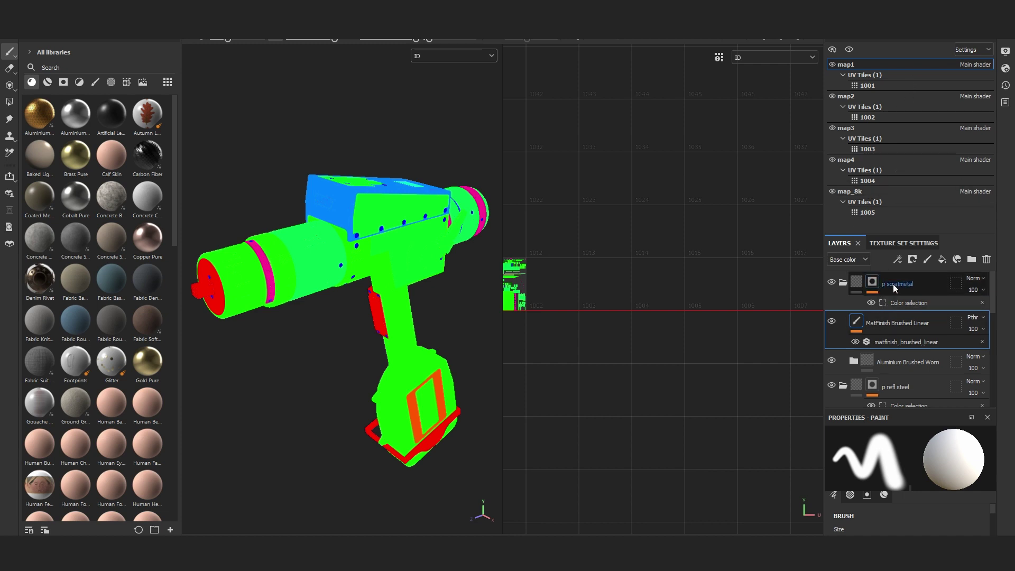
scroll(876, 338, "down", 3)
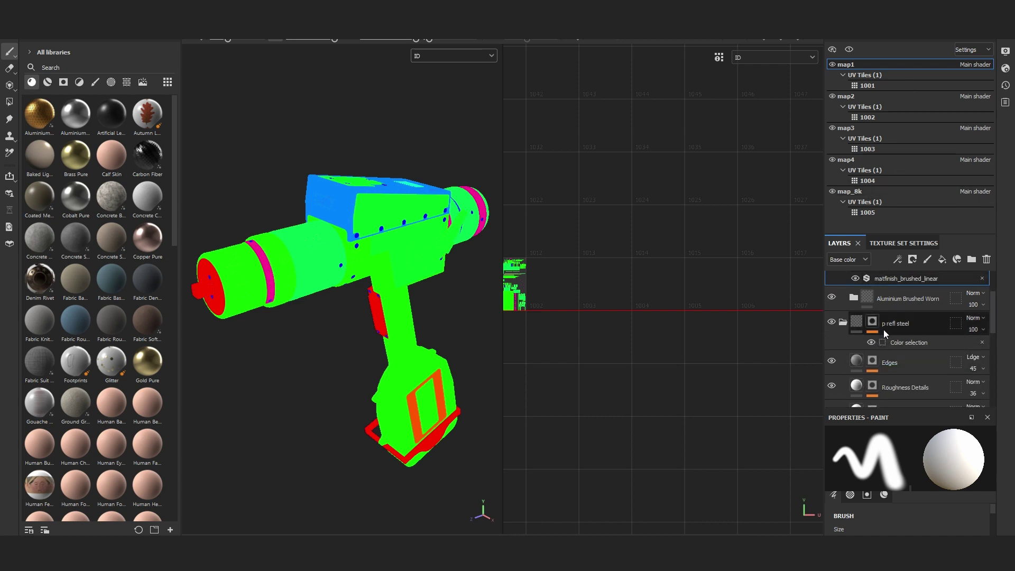
scroll(889, 373, "down", 4)
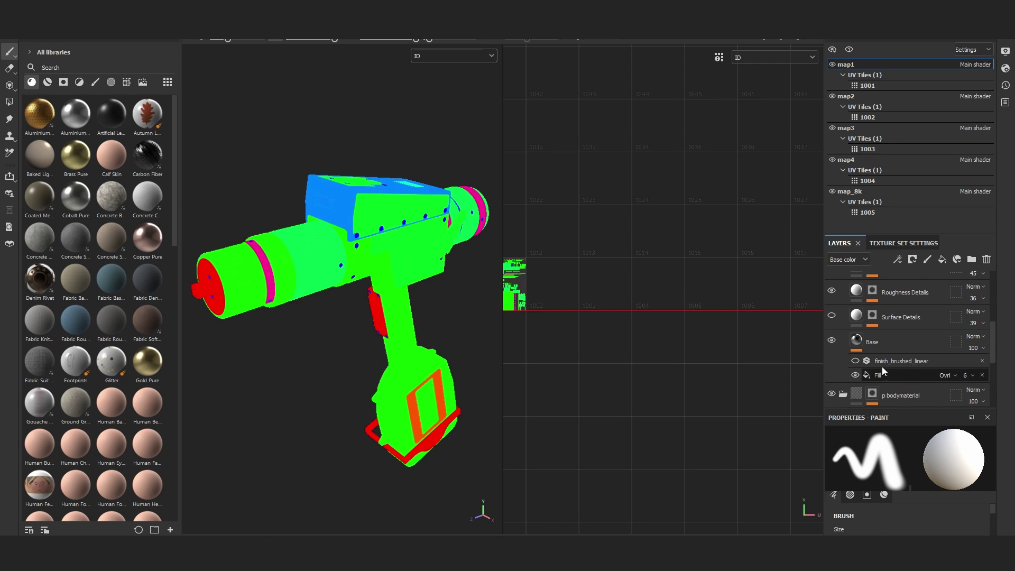
scroll(880, 349, "down", 3)
left_click(869, 332)
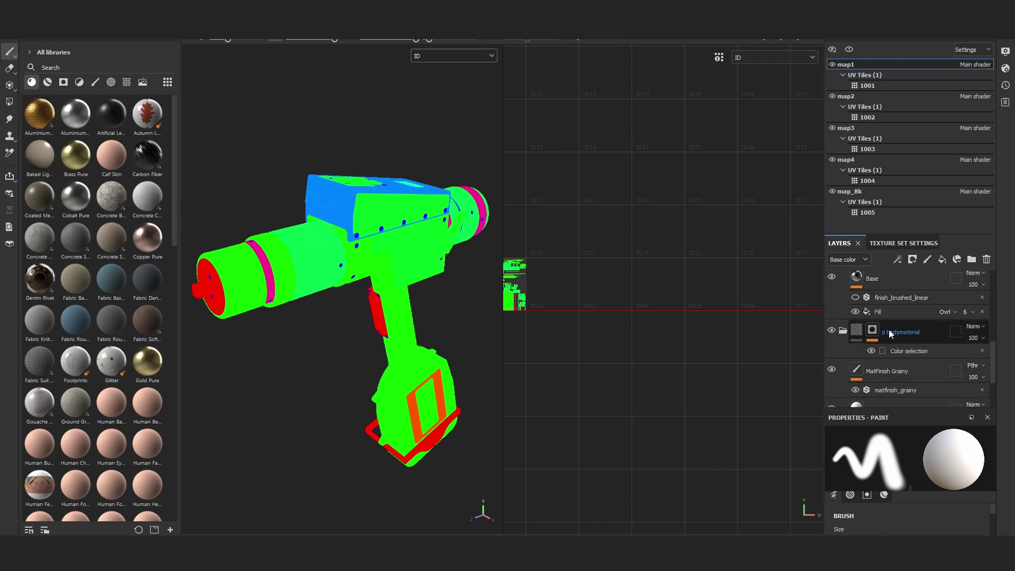
left_click(438, 53)
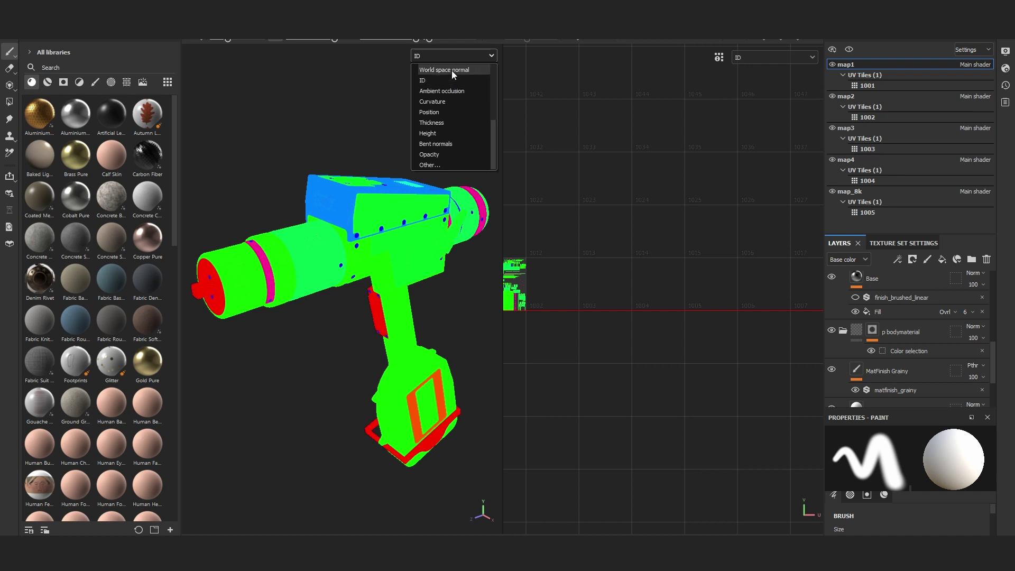
scroll(450, 106, "up", 3)
left_click(440, 80)
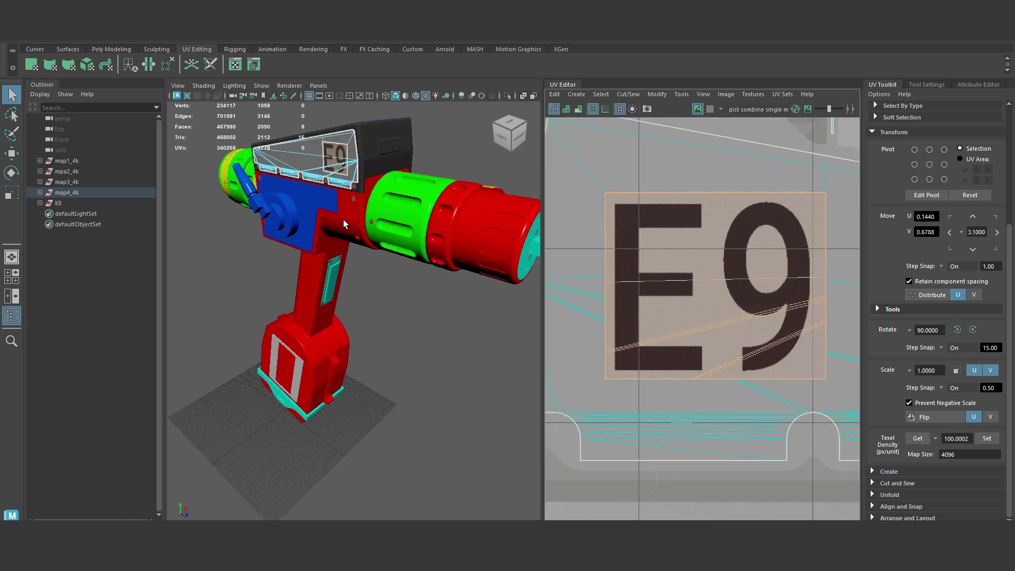
Step: Switch to Maya, examine the colour-coded pistol around its E9 side panel, and browse the mesh modelling commands
scroll(338, 165, "up", 3)
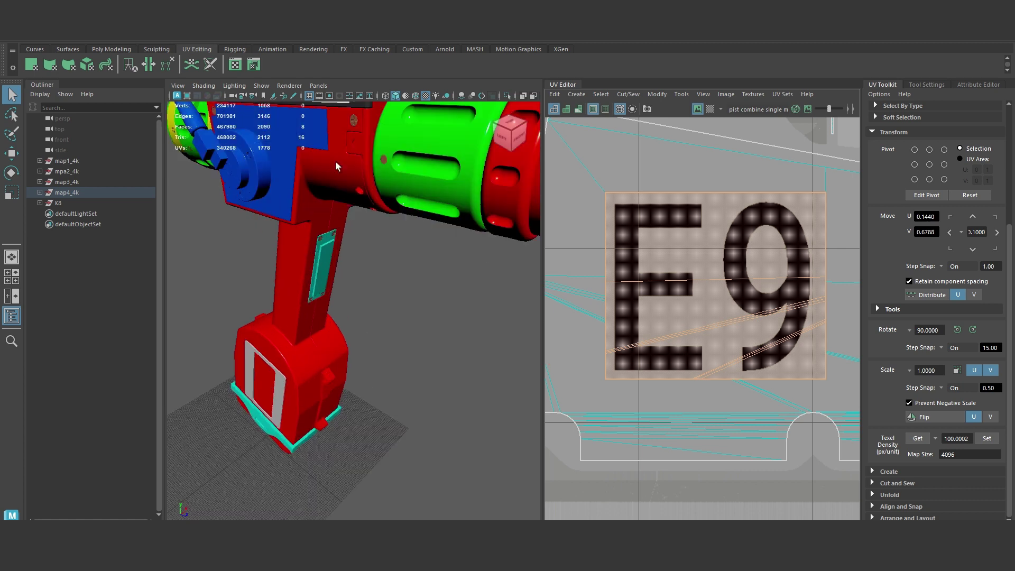
scroll(406, 355, "down", 6)
scroll(406, 338, "up", 4)
middle_click_drag(391, 268, 420, 447, "alt")
scroll(349, 276, "up", 6)
left_click(948, 420)
scroll(428, 334, "down", 6)
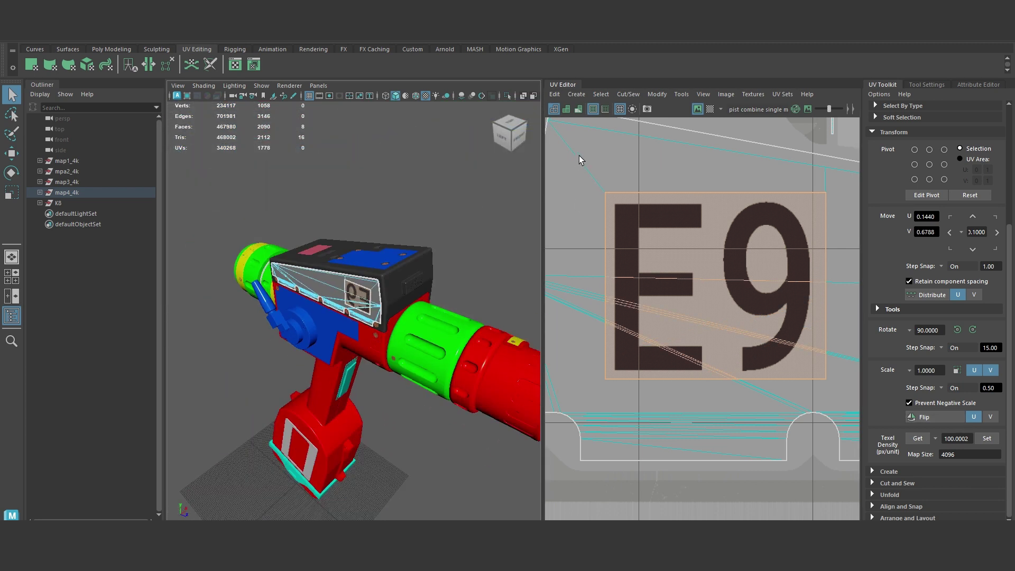
left_click(227, 25)
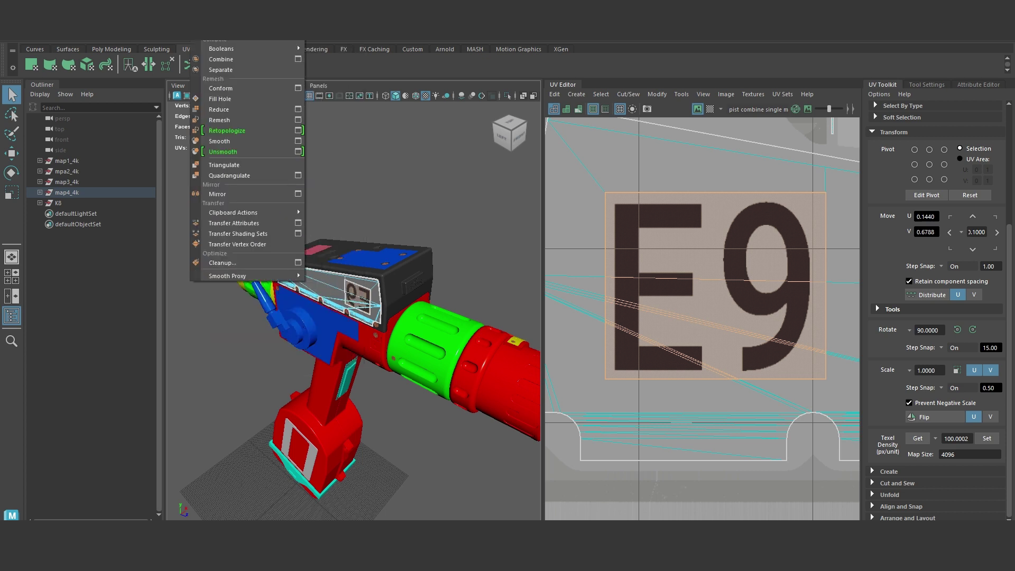
mouse_move(263, 26)
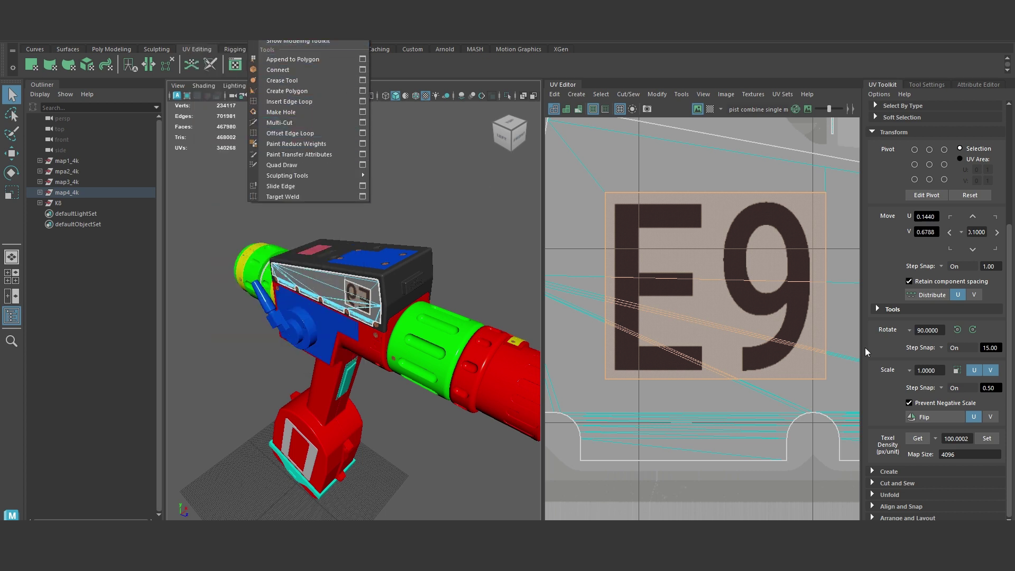
Step: Select the faces of the E9 label in the UV layout and examine where they sit in the side panel's UVs
left_click(596, 395)
left_click(708, 295)
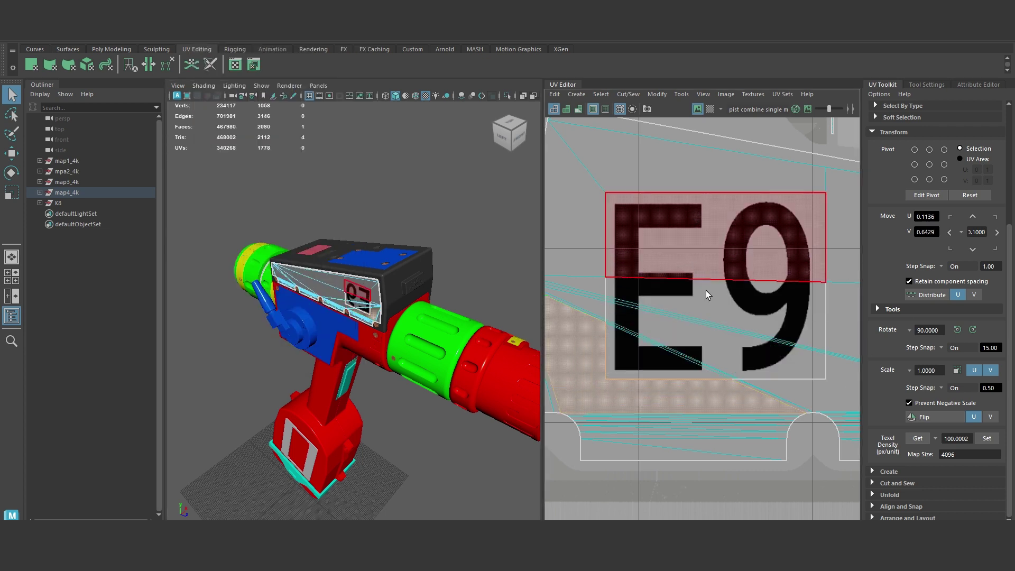
double_click(683, 229)
scroll(647, 364, "down", 3)
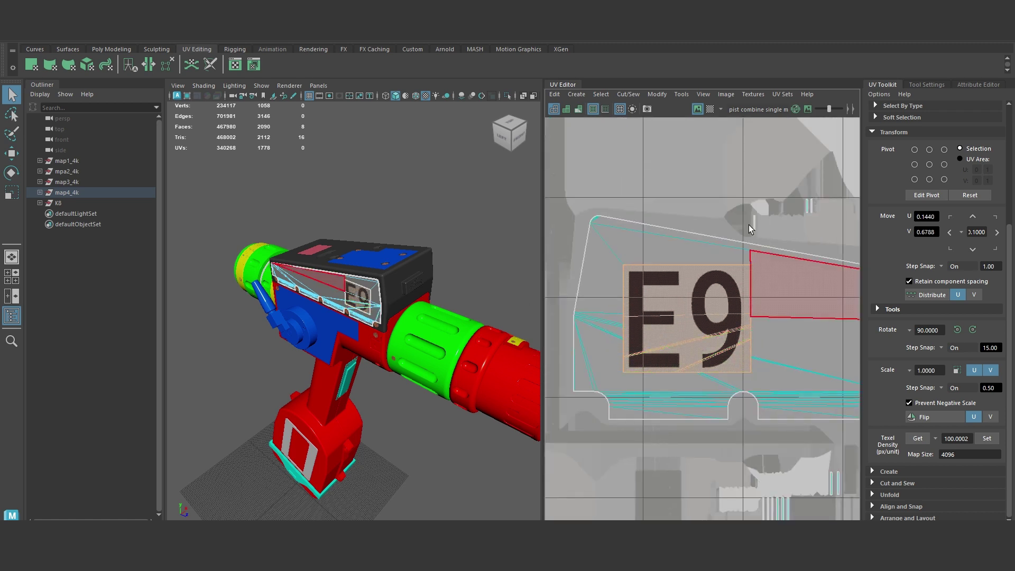
scroll(679, 288, "down", 5)
scroll(475, 248, "down", 3)
left_click_drag(512, 131, 485, 111)
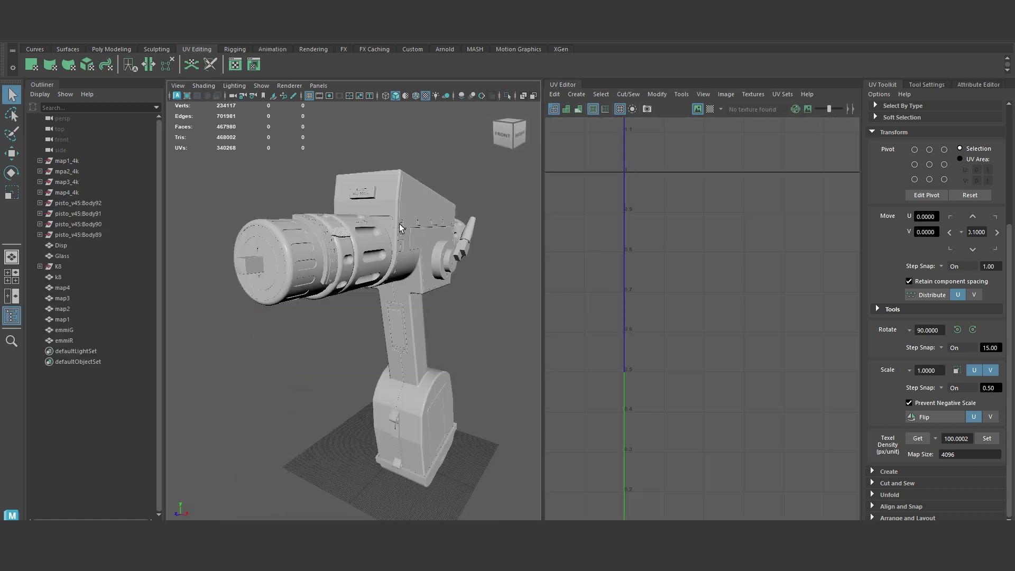
Step: In the grey pistol scene, inspect the UV tiles of the k8, map4, map3, map2 and map1 meshes one by one
left_click(62, 298)
left_click(58, 277)
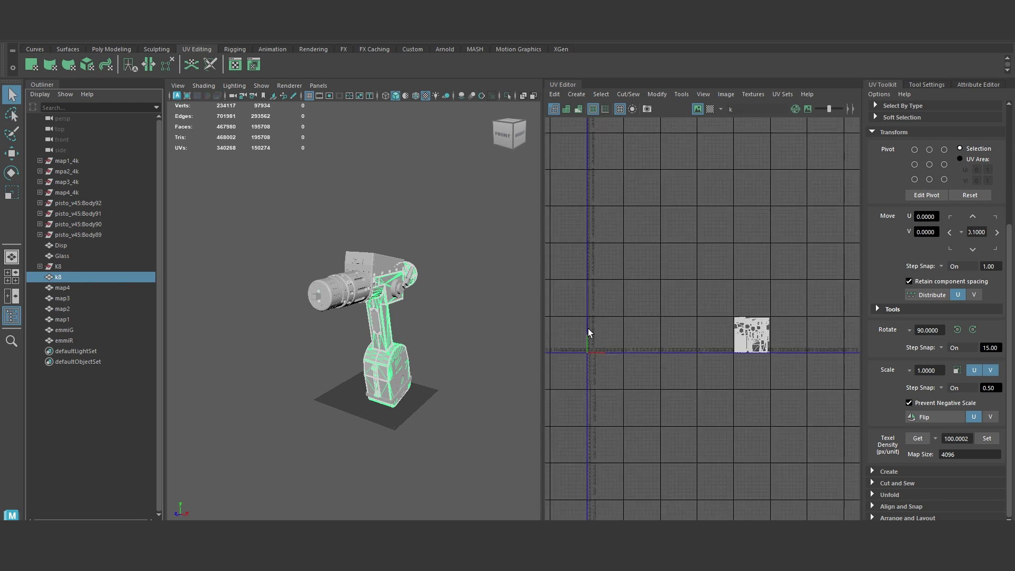
scroll(764, 333, "up", 5)
left_click(68, 288)
scroll(663, 324, "down", 6)
scroll(619, 337, "up", 4)
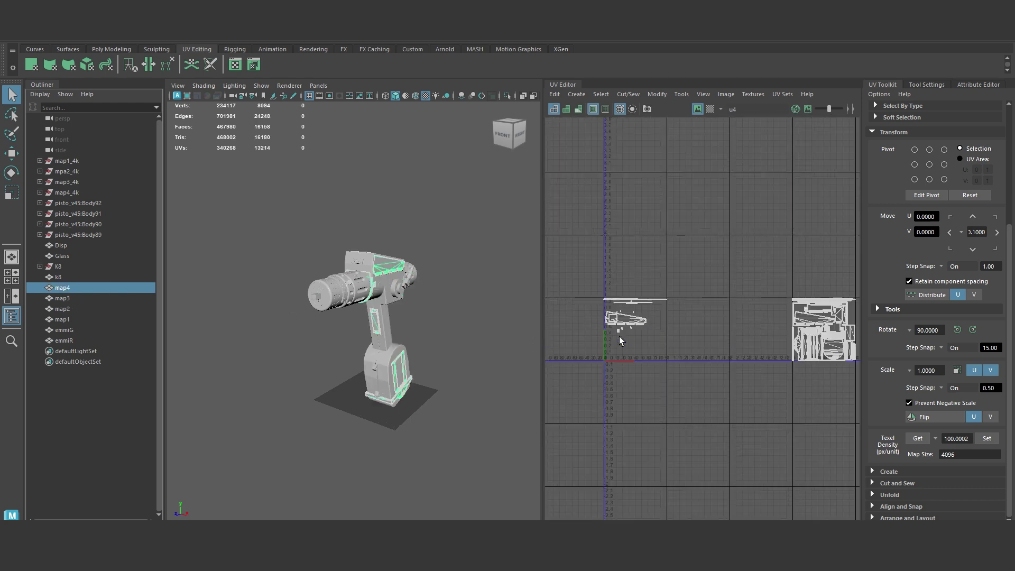
scroll(619, 336, "down", 1)
left_click(79, 298)
left_click(122, 309)
left_click(143, 319)
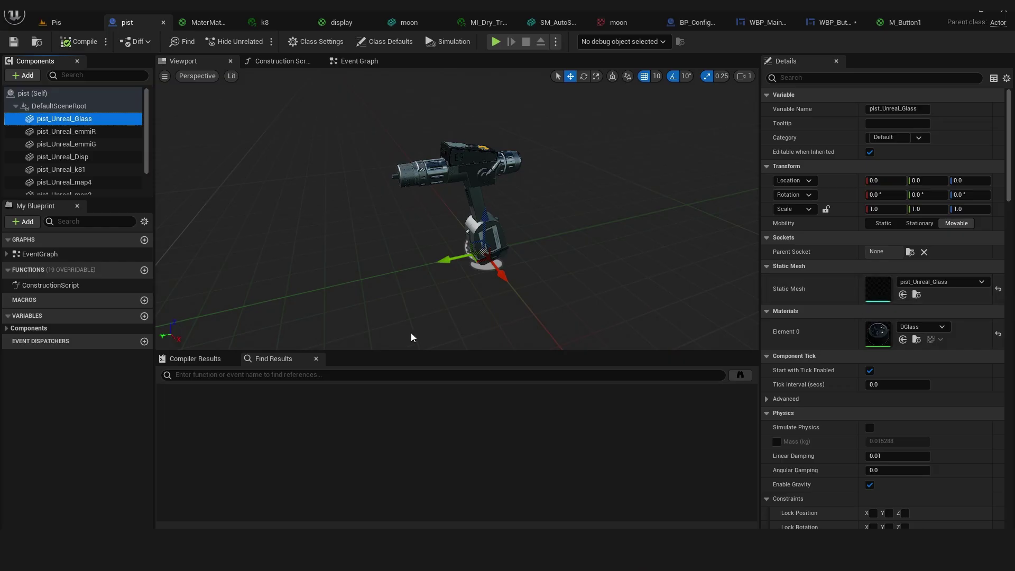
Step: Switch to Unreal Engine, locate the pist_Unreal_Glass static mesh in the parts folder, and enlarge the asset browser
key("ctrl+space")
left_click(917, 294)
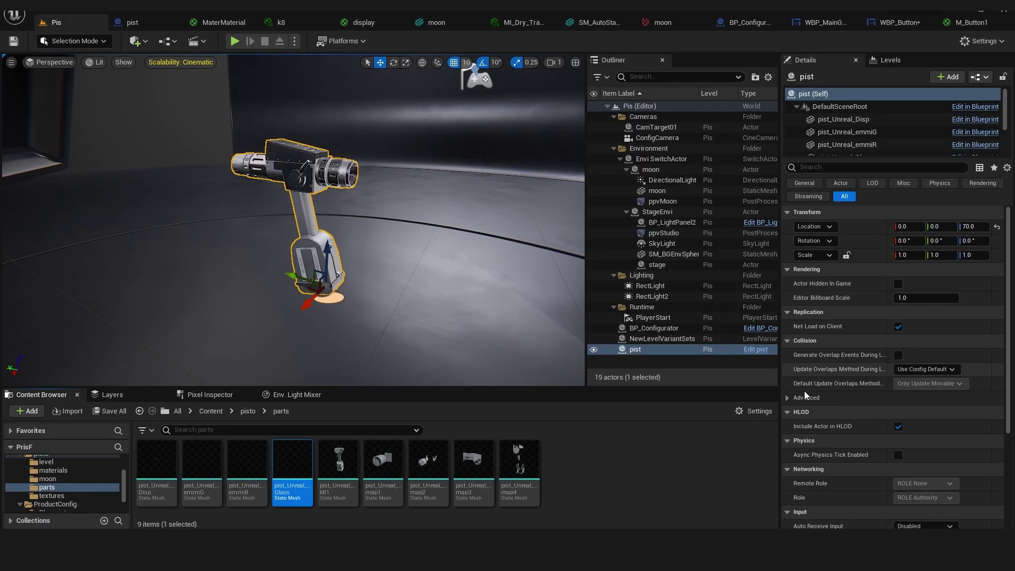
left_click_drag(374, 386, 374, 353)
left_click(192, 480)
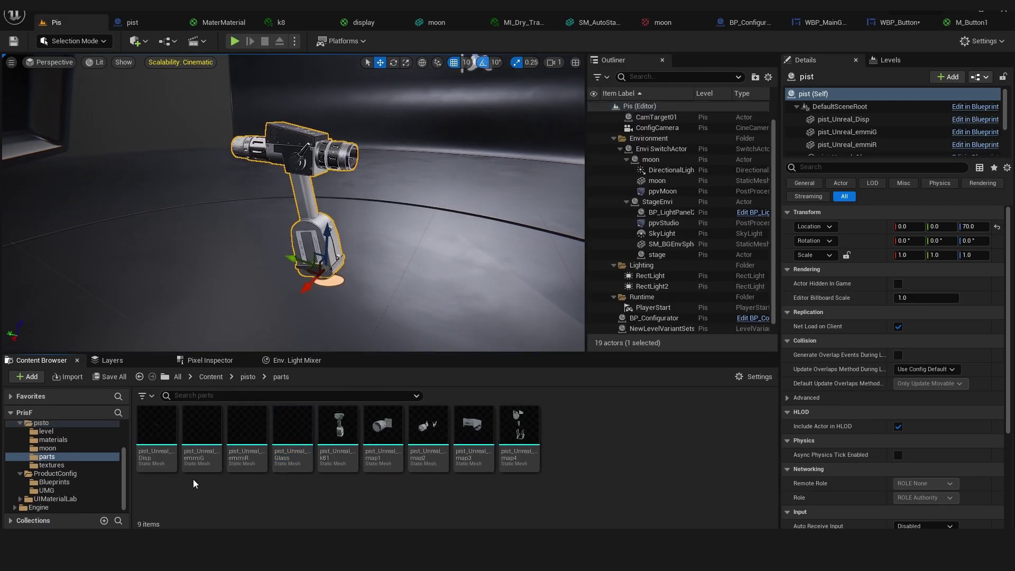
Step: Open the pist blueprint and select the pistol's mesh components in the preview, including pist_Unreal_k81
left_click(158, 26)
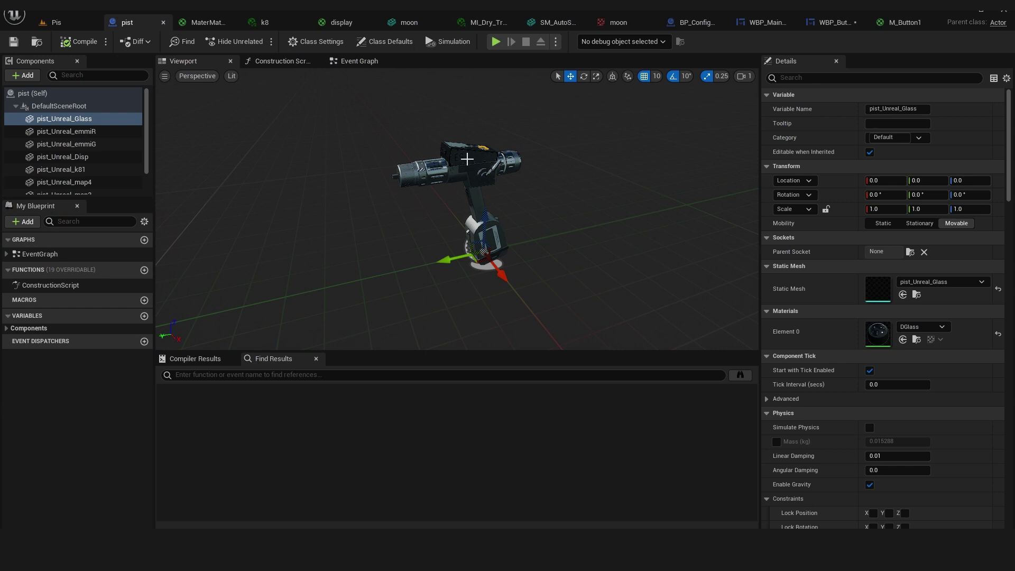
left_click(488, 222)
left_click(406, 176)
left_click(433, 171)
left_click(467, 173)
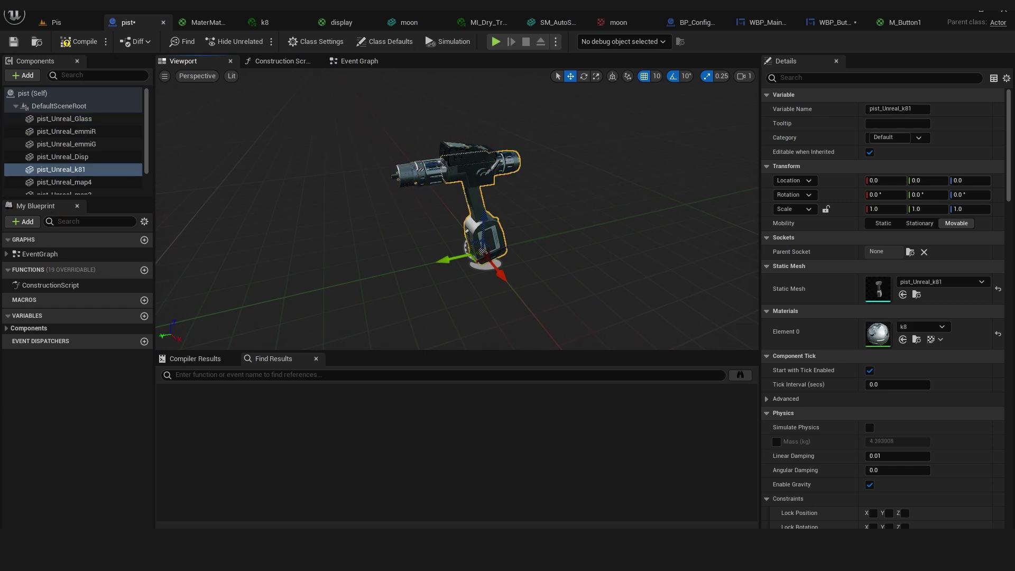
Step: Open the MaterMaterial graph and examine its colo, ARM and Norm texture parameter nodes
left_click(204, 23)
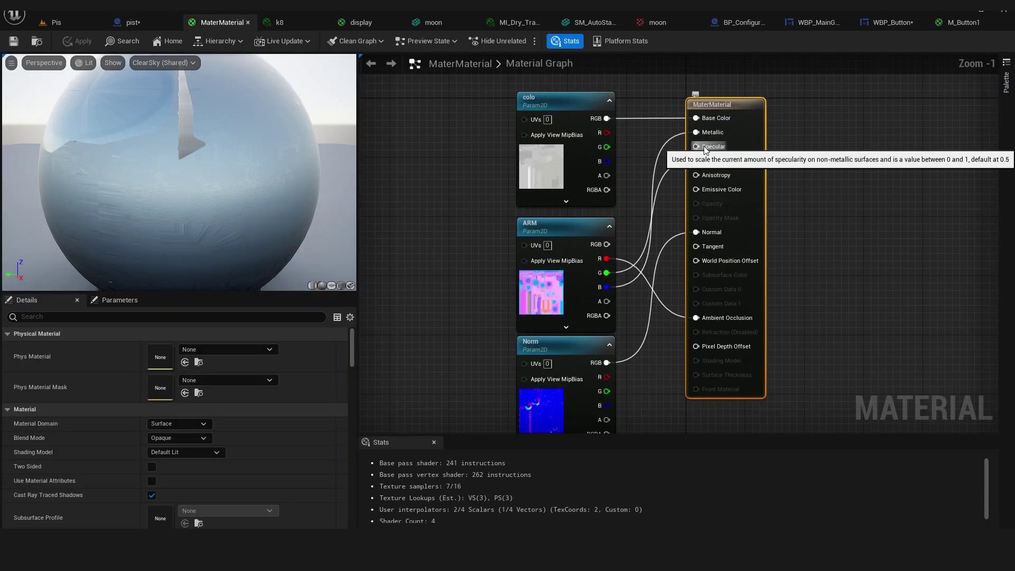
scroll(828, 235, "down", 1)
right_click_drag(836, 291, 775, 279)
left_click(524, 108)
left_click(537, 212)
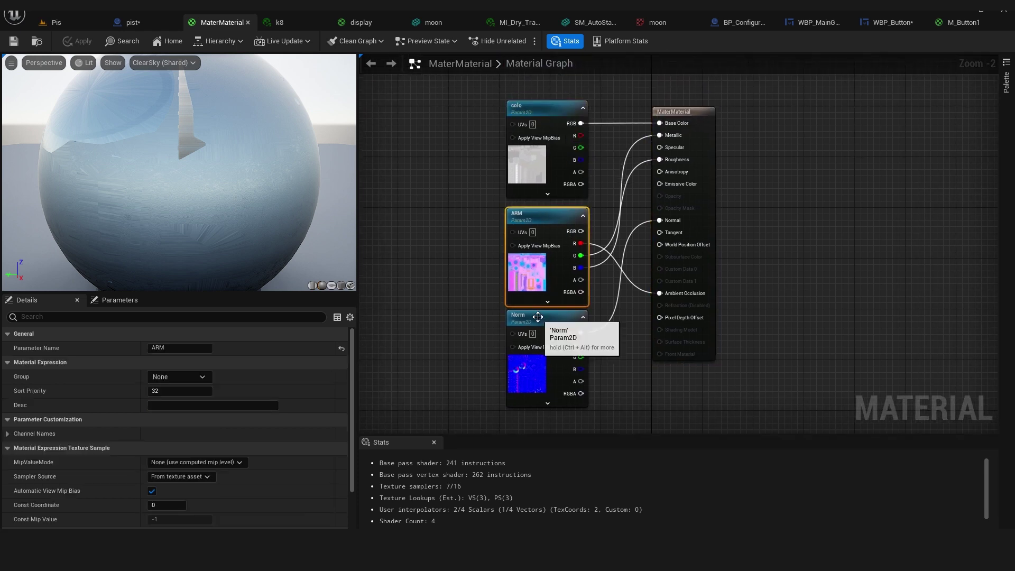
left_click(542, 317)
Step: Locate the k8 material instance's parent MaterMaterial in the materials folder, and view the display material's node graph
left_click(294, 27)
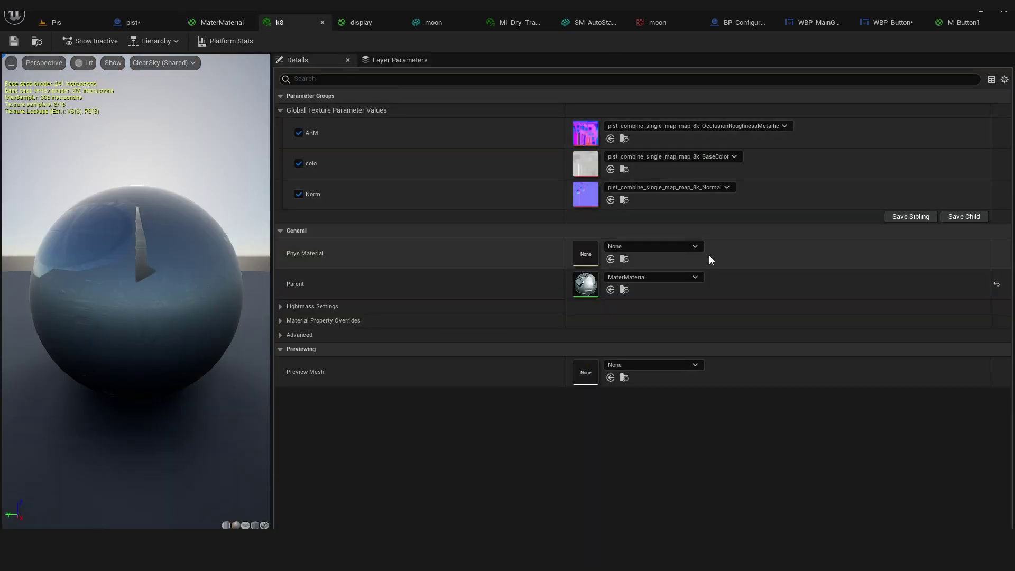
left_click(624, 289)
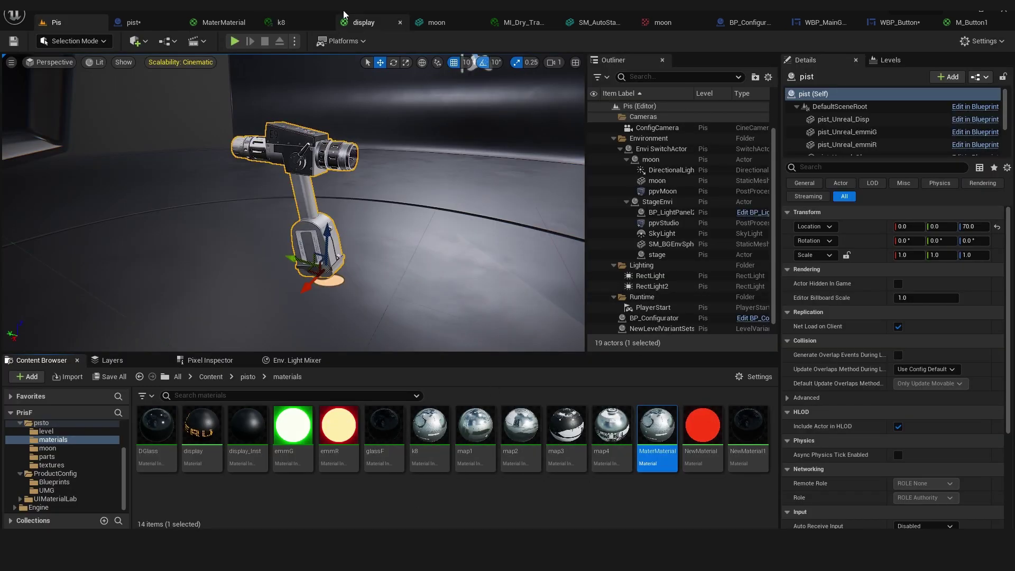
left_click(363, 22)
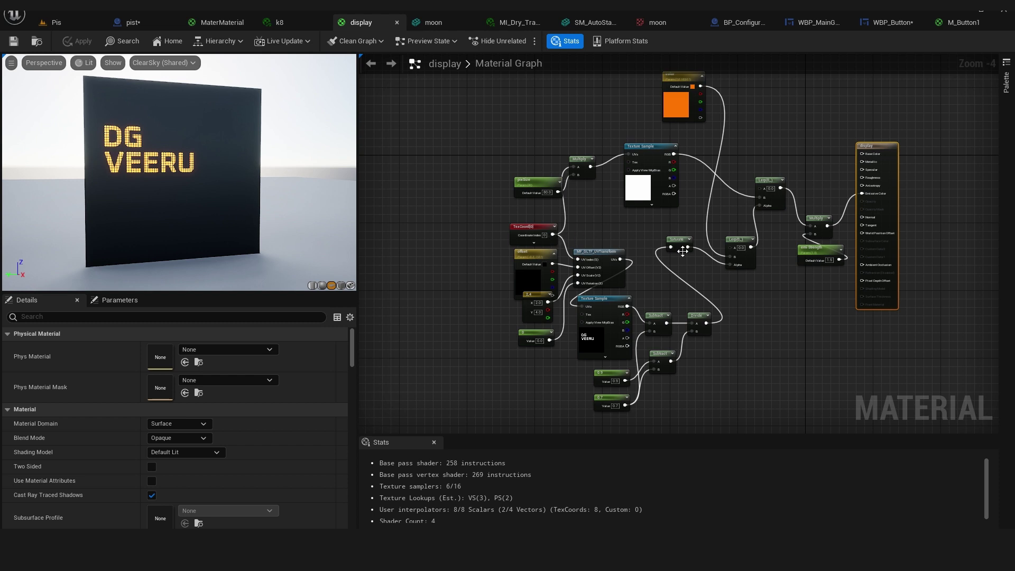
scroll(687, 130, "up", 2)
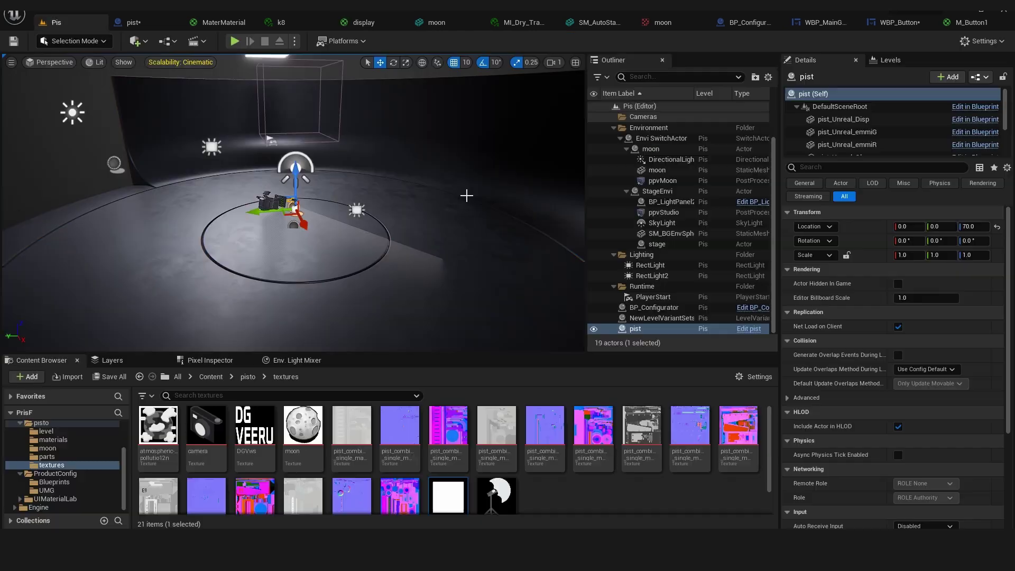
Step: Select Envi SwitchActor in the Pis level and look up the Switch Actor class among all placeable actors
left_click(665, 139)
left_click(135, 41)
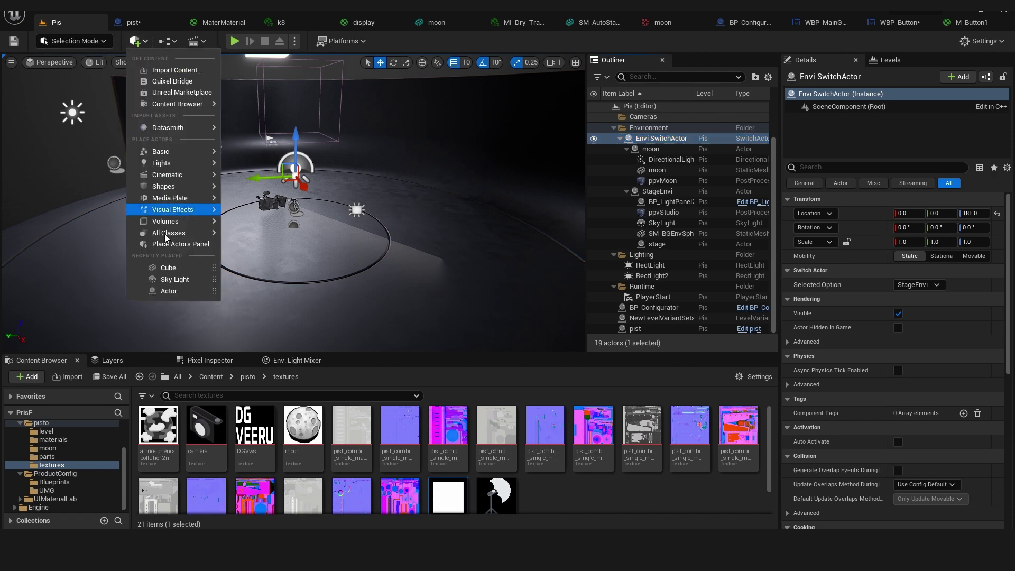
mouse_move(169, 233)
scroll(324, 326, "down", 10)
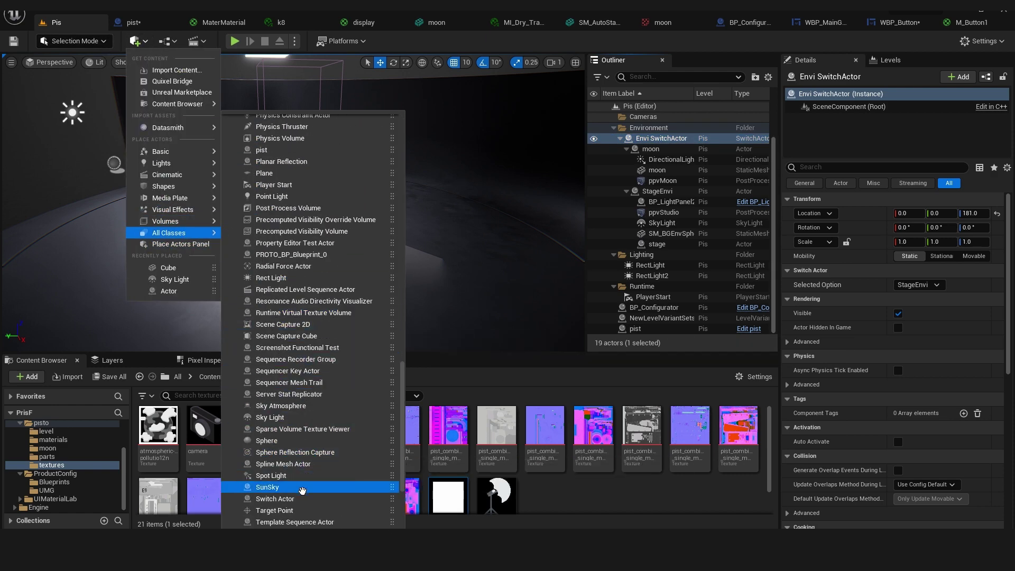
left_click(656, 141)
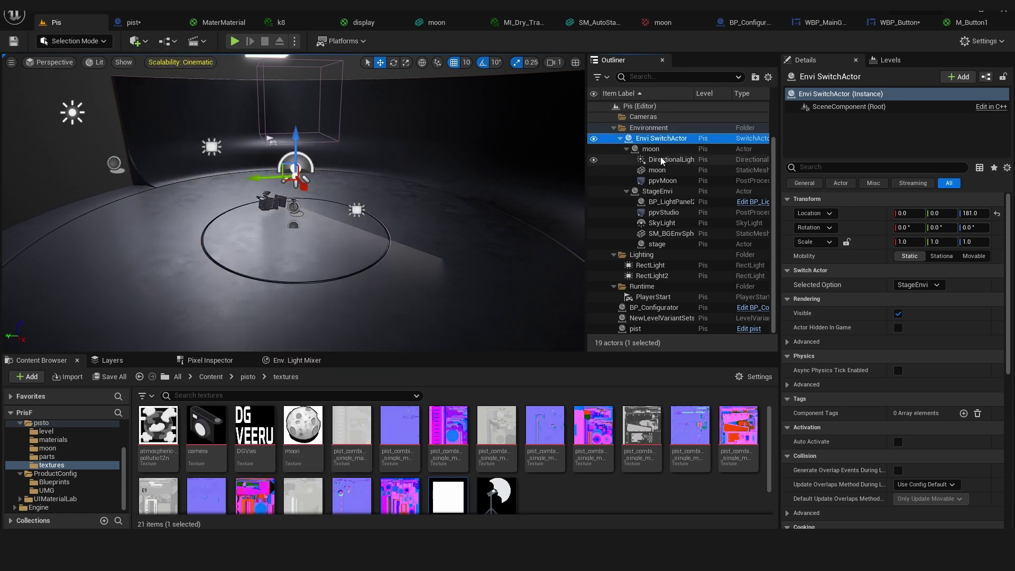
Step: Collapse the moon and StageEnvi actor groups under Envi SwitchActor and select StageEnvi
left_click(626, 149)
left_click(626, 180)
left_click(658, 181)
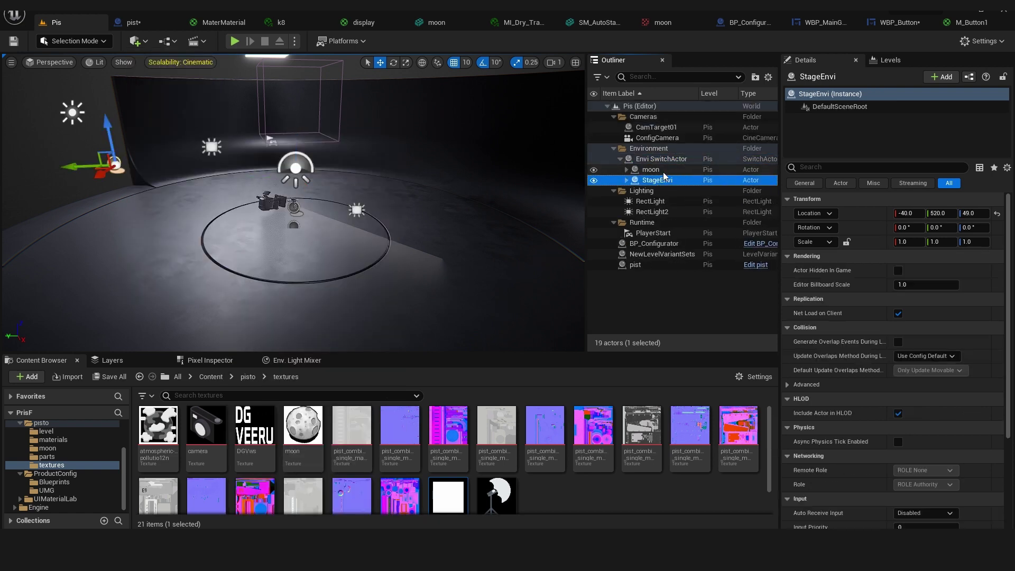
Step: Preview the moon option on Envi SwitchActor, and set its Selected Option back to StageEnvi
left_click(651, 170)
left_click(660, 159)
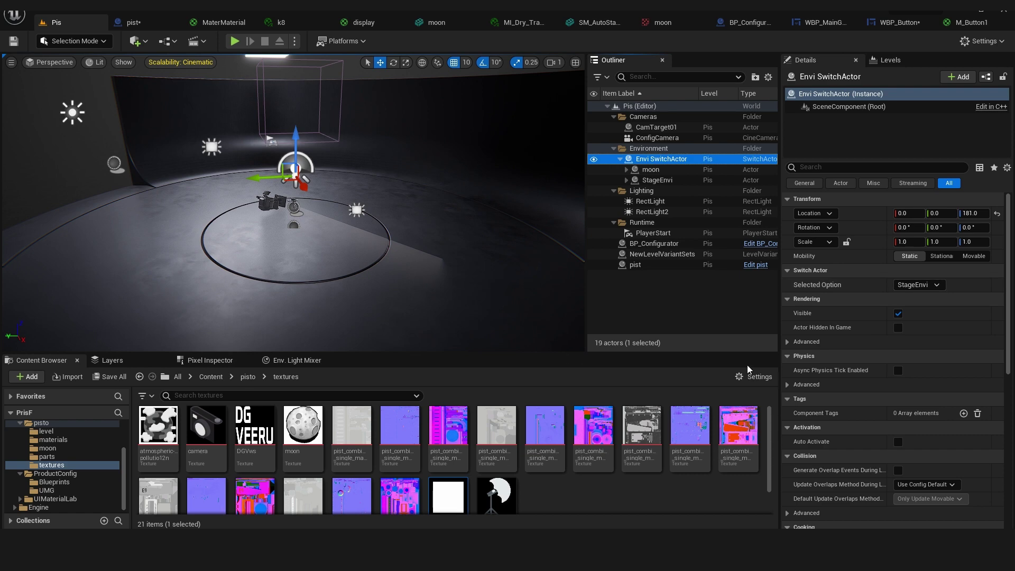
left_click(914, 286)
left_click(911, 308)
left_click(917, 285)
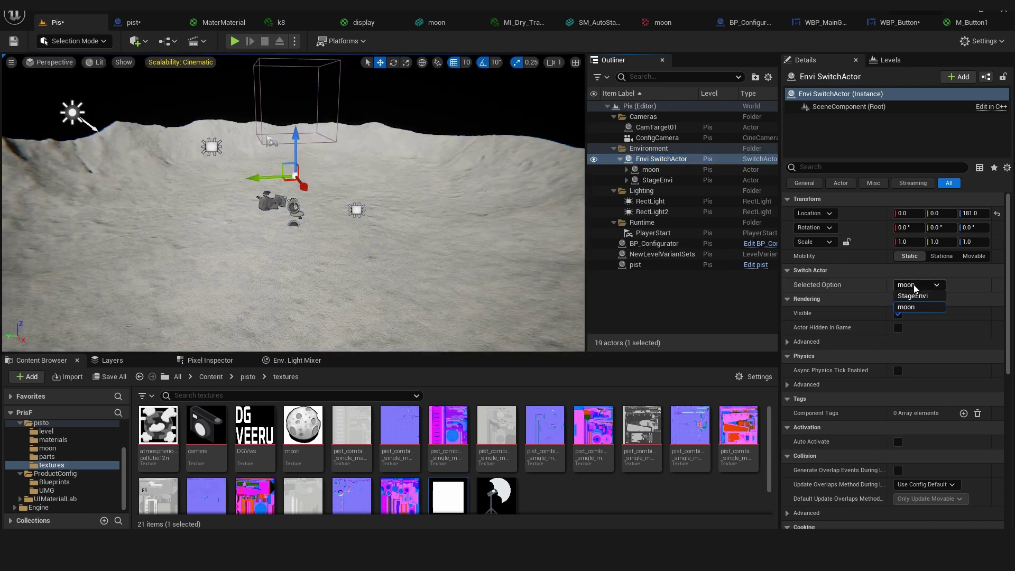
left_click(910, 298)
Step: Inspect the moon crater mesh and its MI_Dry_Trampled_Sand material instance, and locate the albedo texture in the project's content
left_click(432, 24)
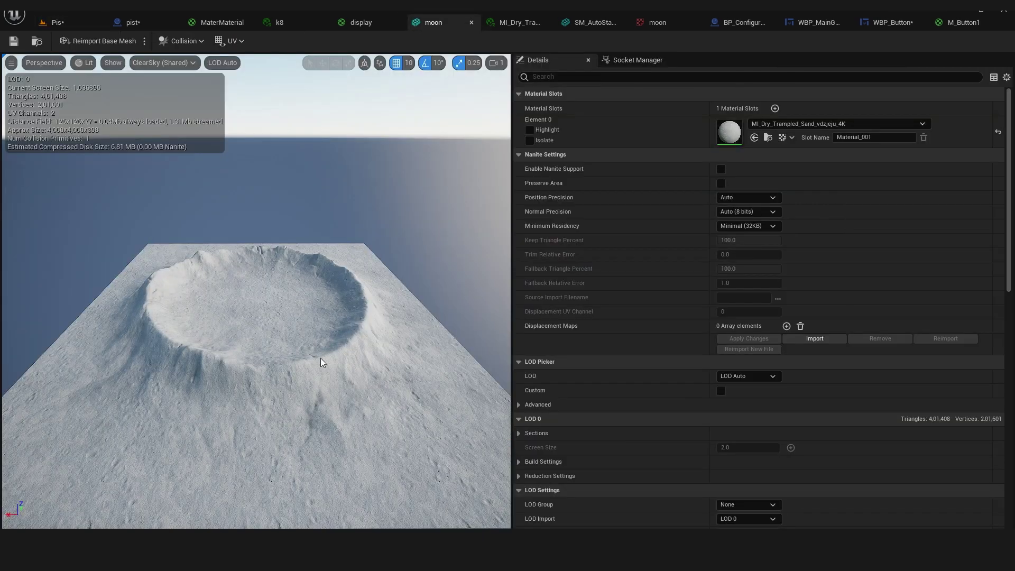
left_click_drag(329, 345, 31, 345)
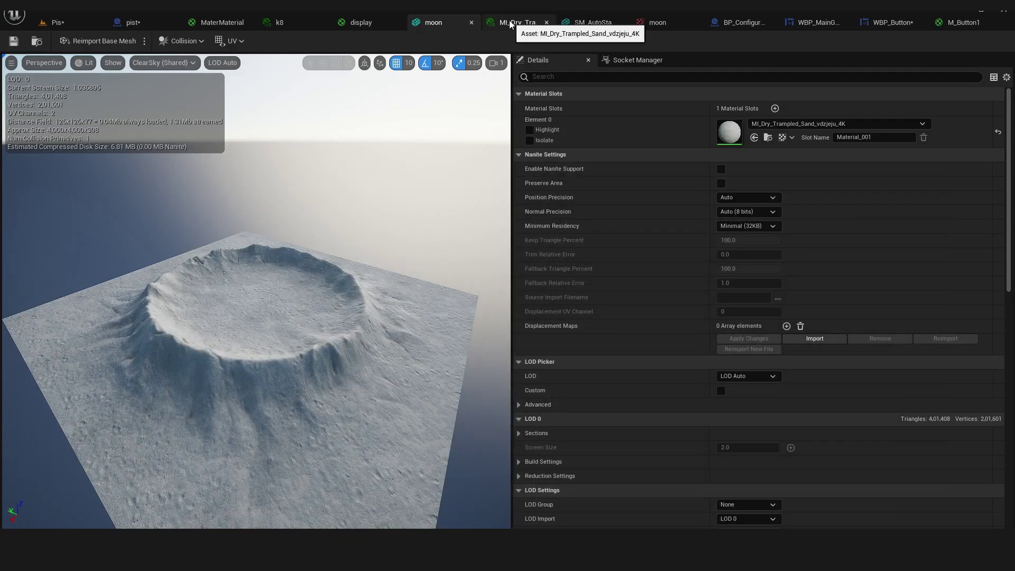
left_click(518, 22)
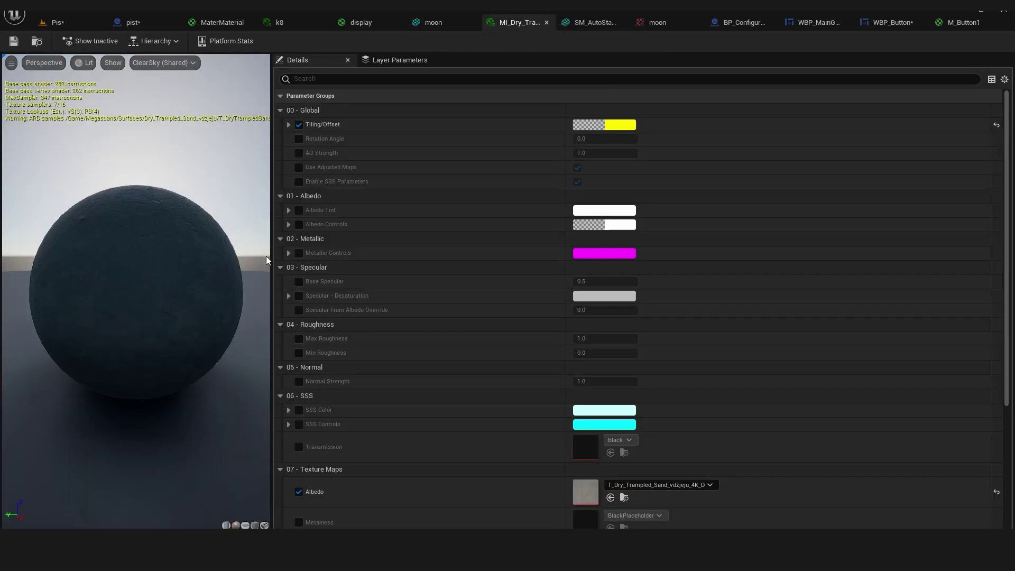
scroll(592, 359, "down", 5)
left_click(624, 413)
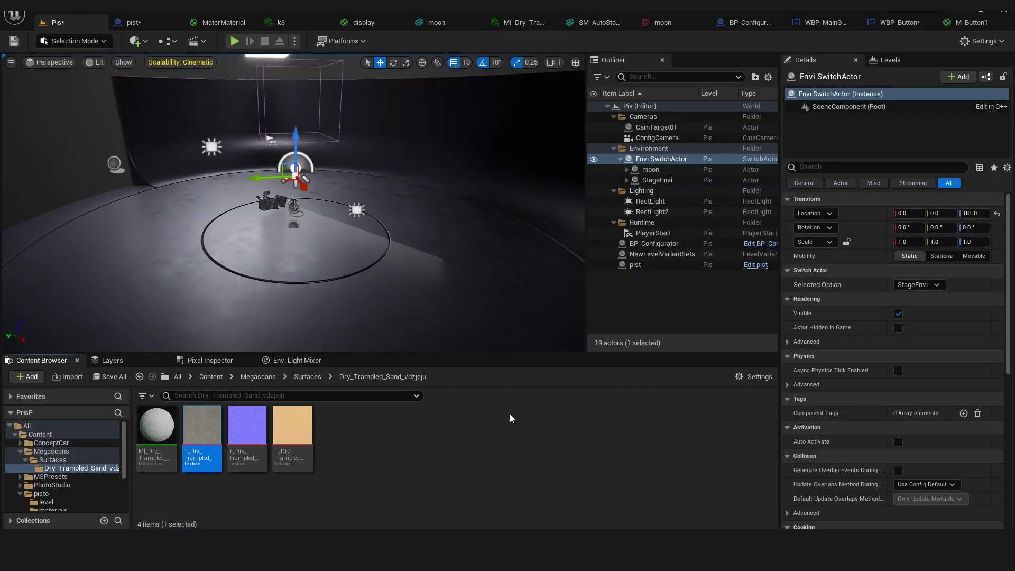
left_click(154, 496)
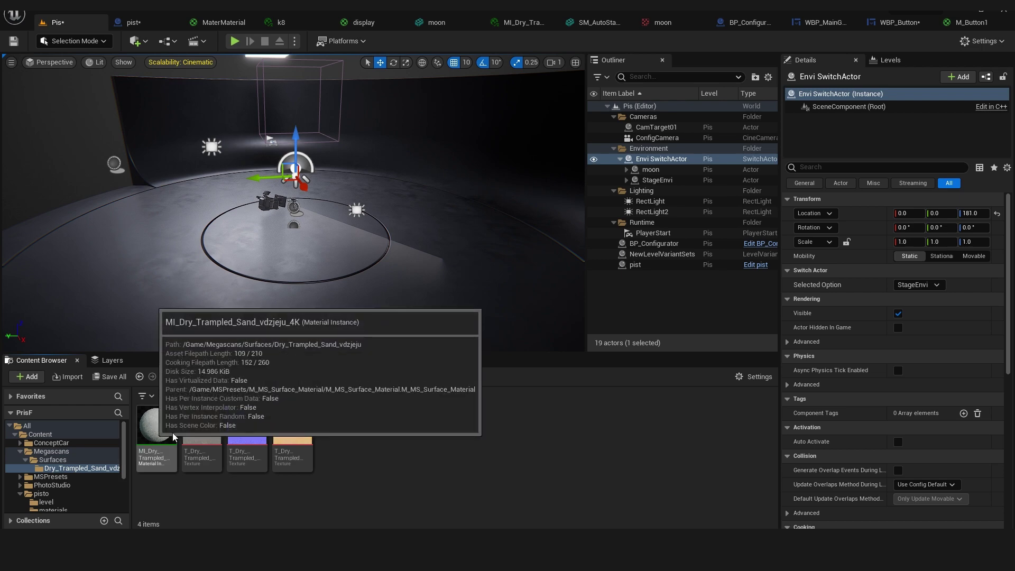
Step: Open the wave-patterned auto stage mesh from the PhotoStudio Stages folder of the DarkBackground project level and view it
left_click(529, 24)
left_click(599, 22)
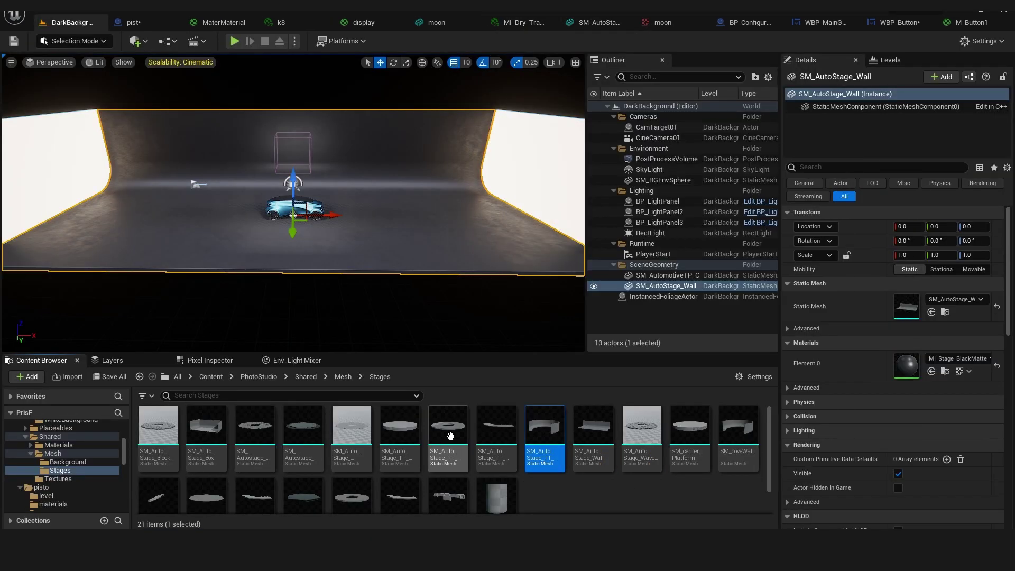
left_click(640, 431)
double_click(640, 431)
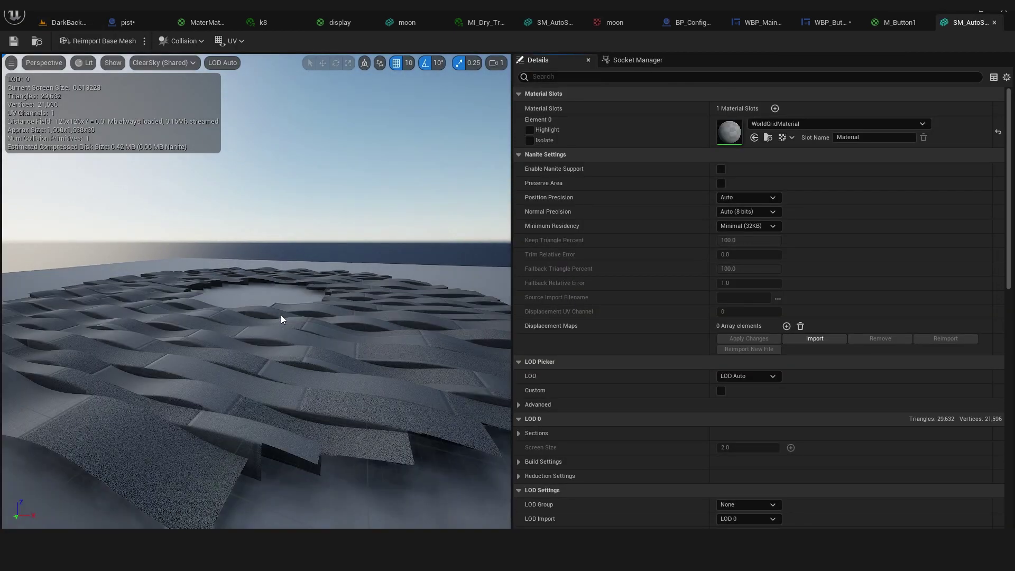
scroll(280, 315, "down", 3)
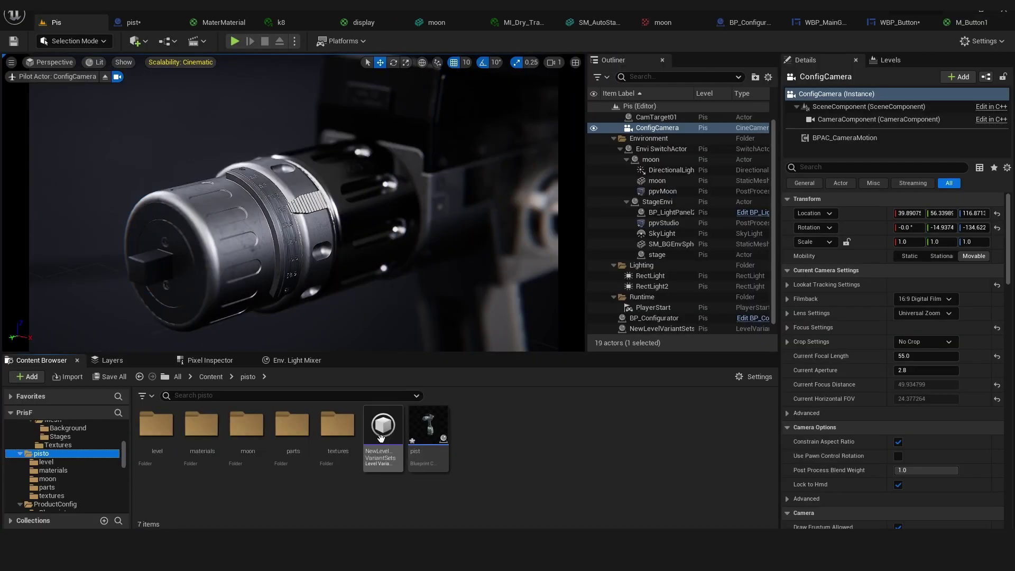
Step: Open the NewLevelVariantSets asset from the pisto folder and activate the cam1 variant of the Cam set
double_click(380, 438)
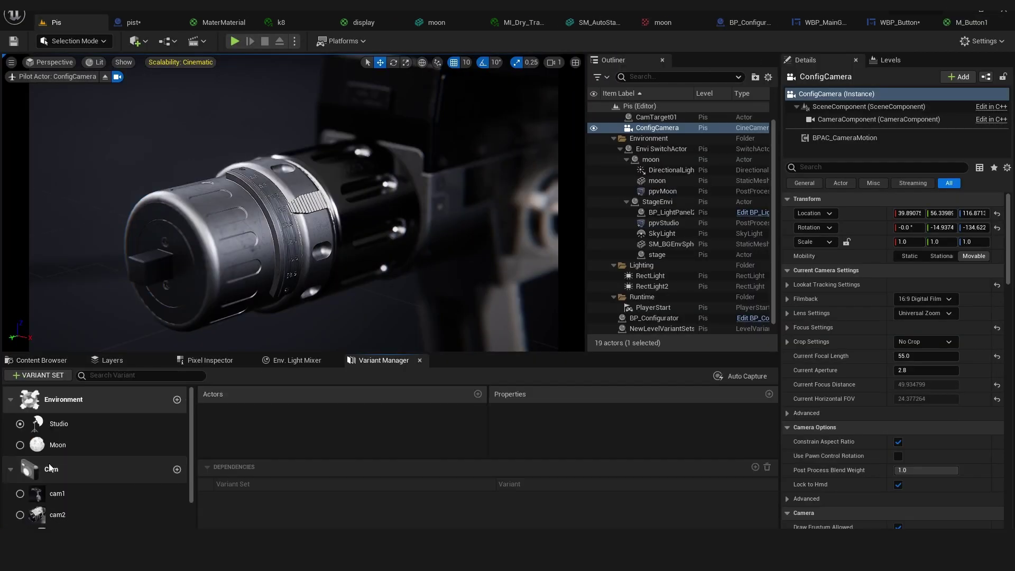
scroll(42, 487, "down", 1)
left_click(70, 465)
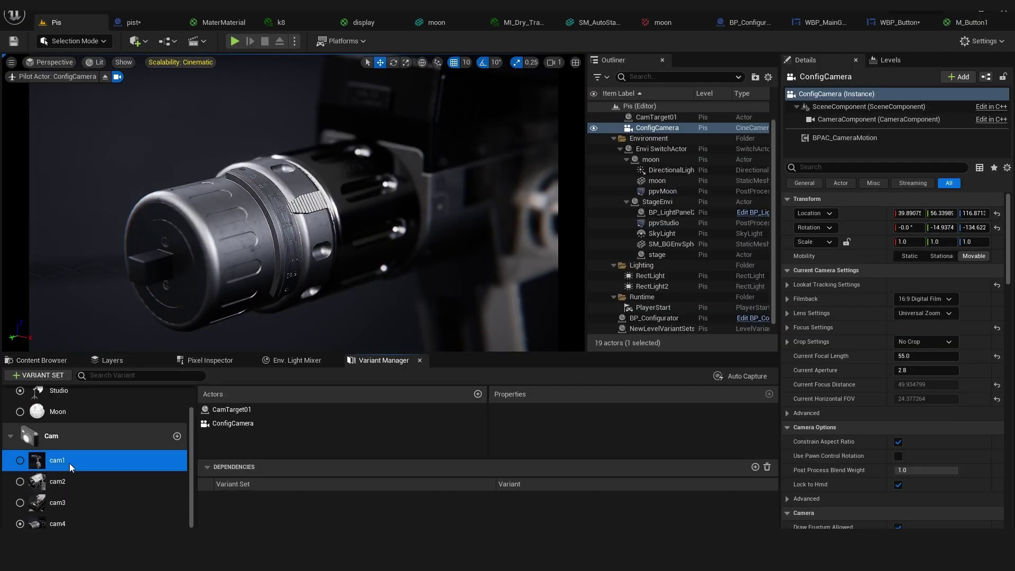
left_click(21, 459)
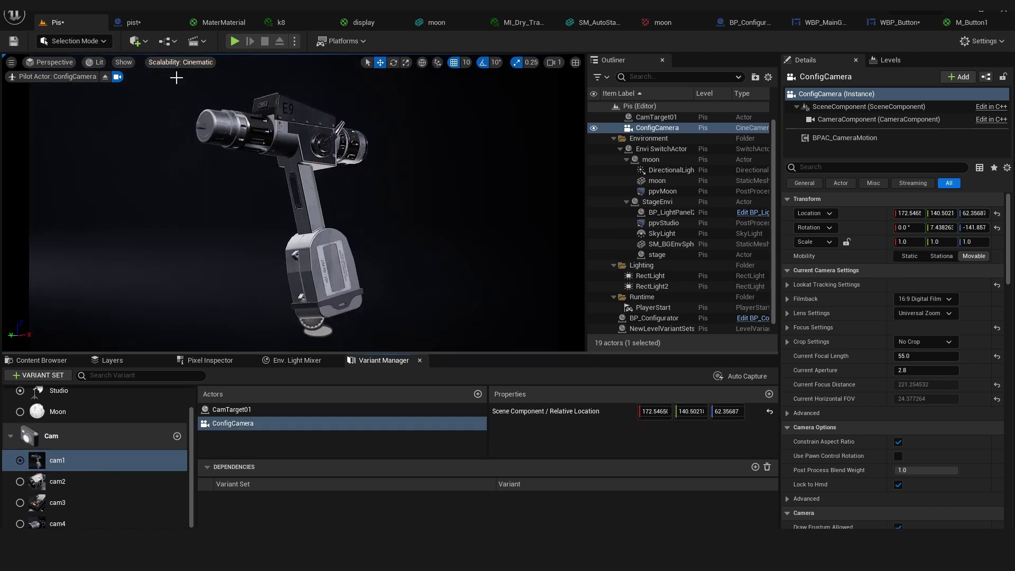
Step: Stop piloting ConfigCamera to view the whole stage, and return the viewport to the ConfigCamera view
left_click(105, 77)
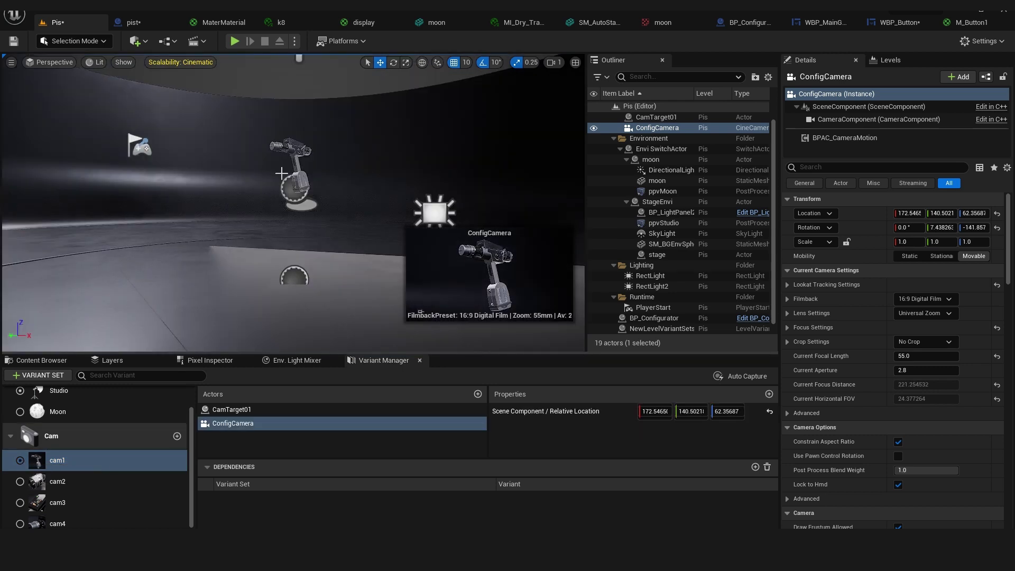
left_click(55, 62)
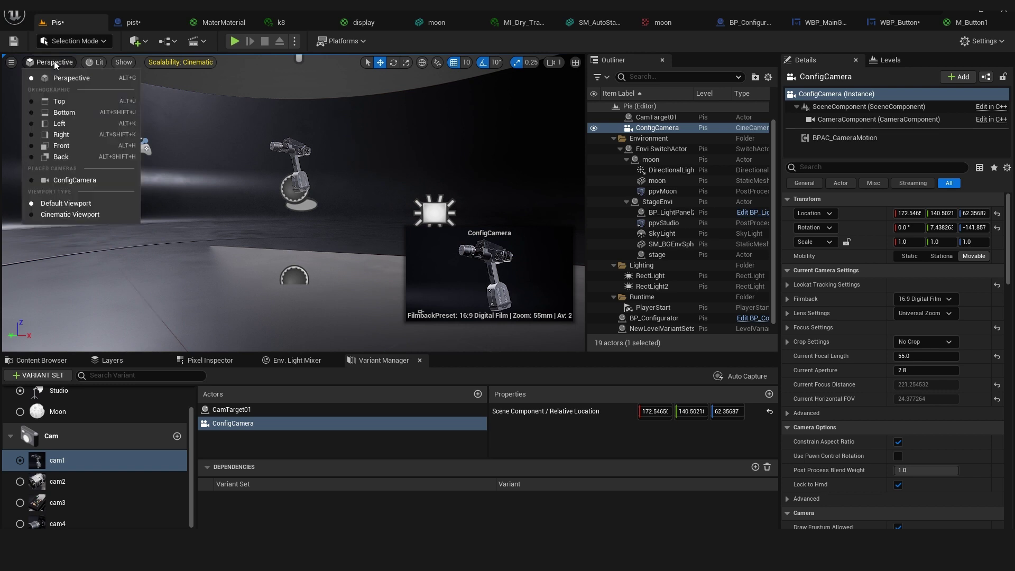
left_click(71, 180)
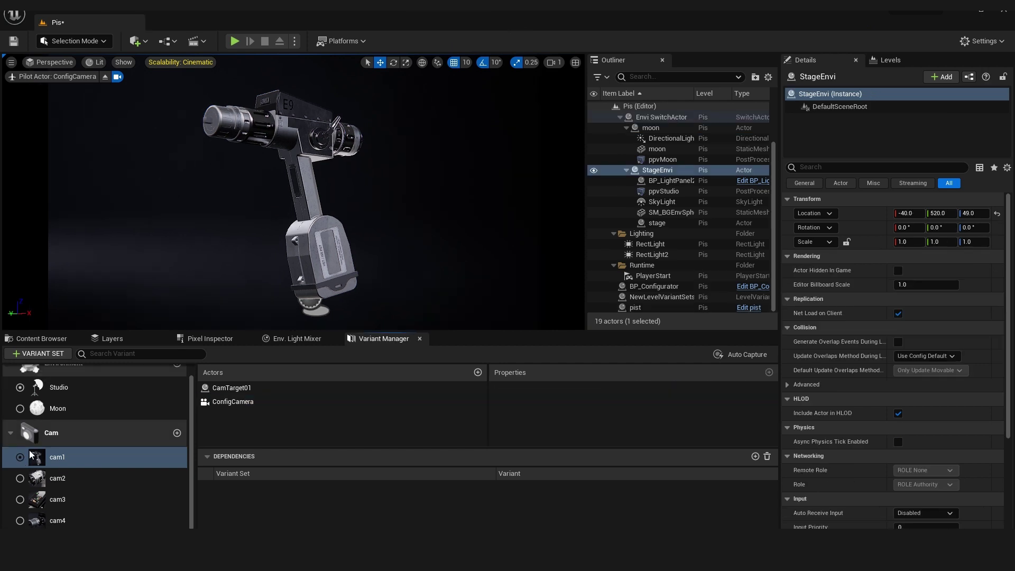
Step: Review the Studio variant's ppvMoon and ppvStudio actors and their matching level actors, and activate the Moon environment variant
scroll(68, 445, "up", 1)
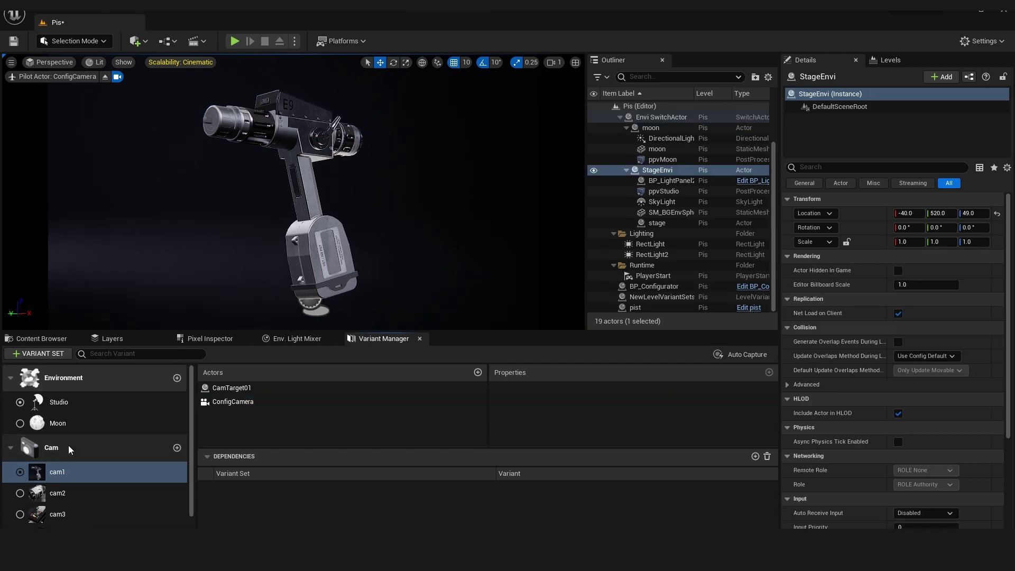
left_click(76, 404)
left_click(233, 403)
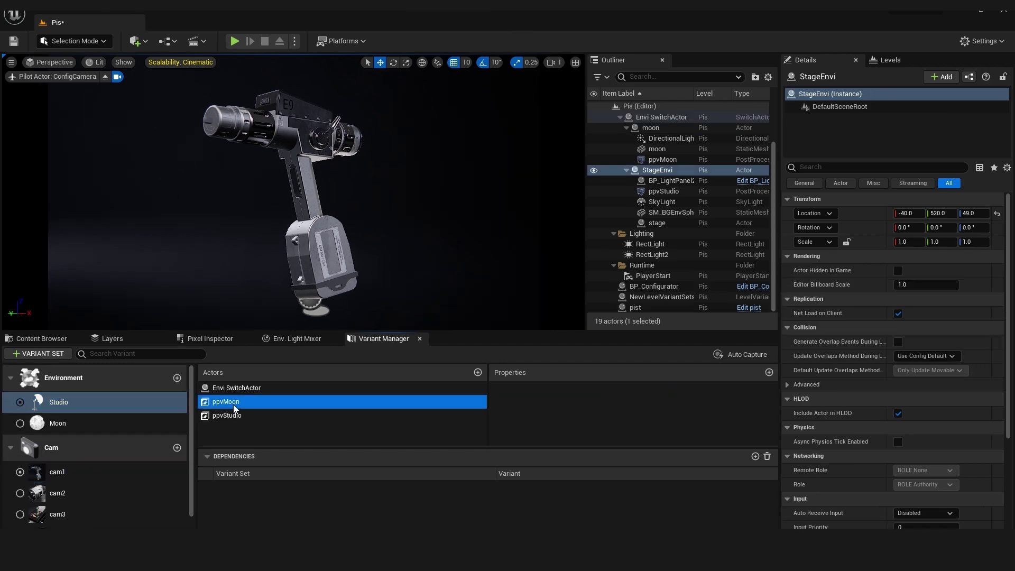
left_click(343, 427)
left_click(311, 415)
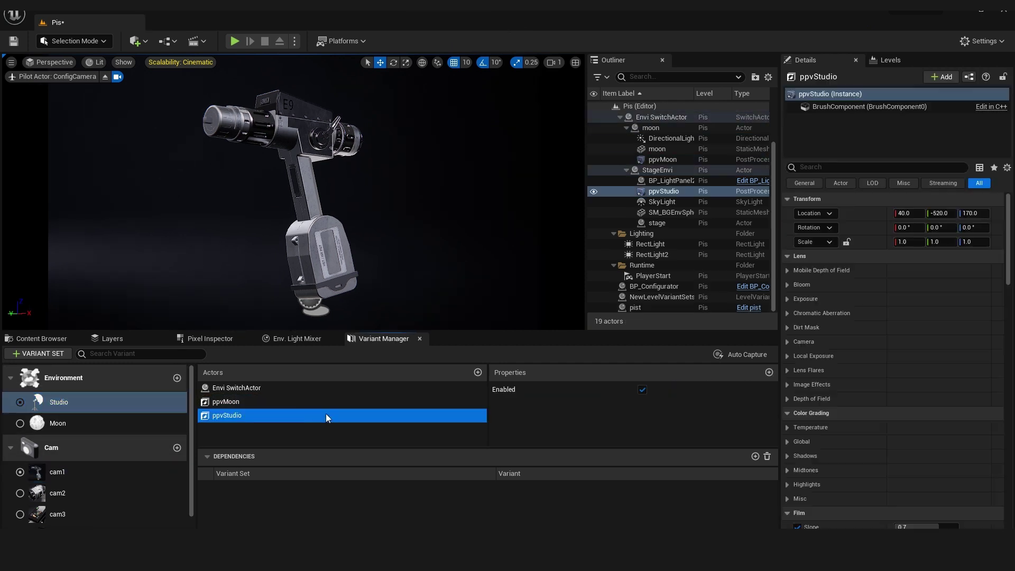
left_click(674, 158)
left_click(676, 193)
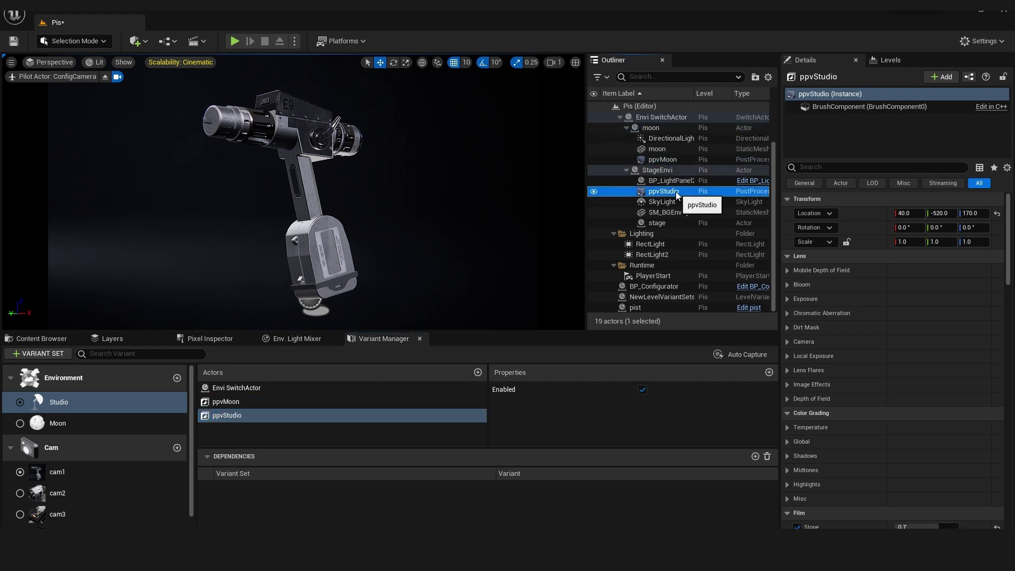
left_click(56, 422)
left_click(25, 423)
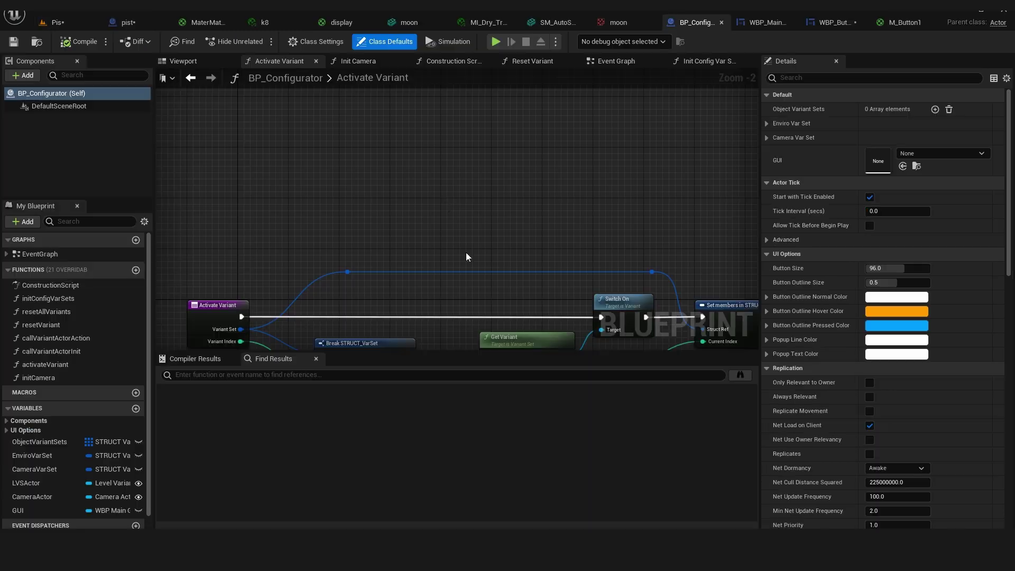
Step: Examine the Activate Variant function graph and the Event Graph of BP_Configurator
scroll(443, 192, "down", 4)
scroll(506, 226, "up", 4)
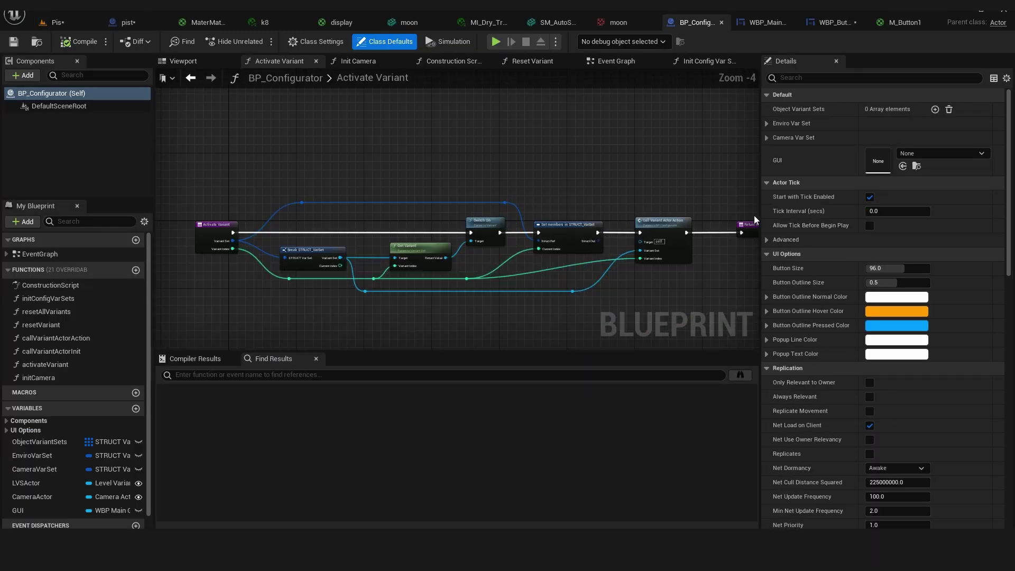
left_click(620, 63)
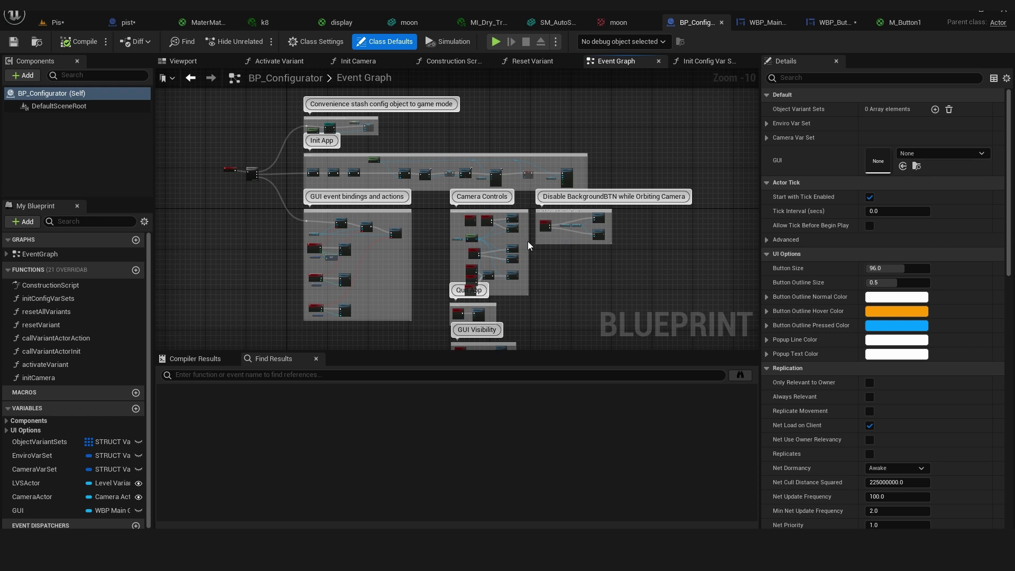
Step: Show the ProductConfig folder's contents for the Pis level, and enlarge the asset browsing area and its folder tree
left_click(79, 22)
left_click(47, 360)
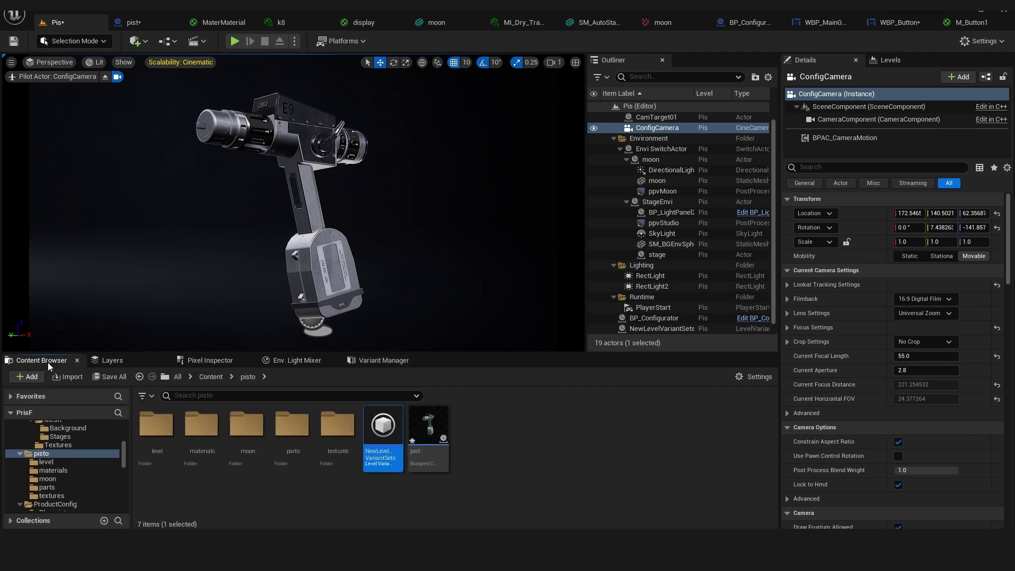
scroll(49, 472, "down", 1)
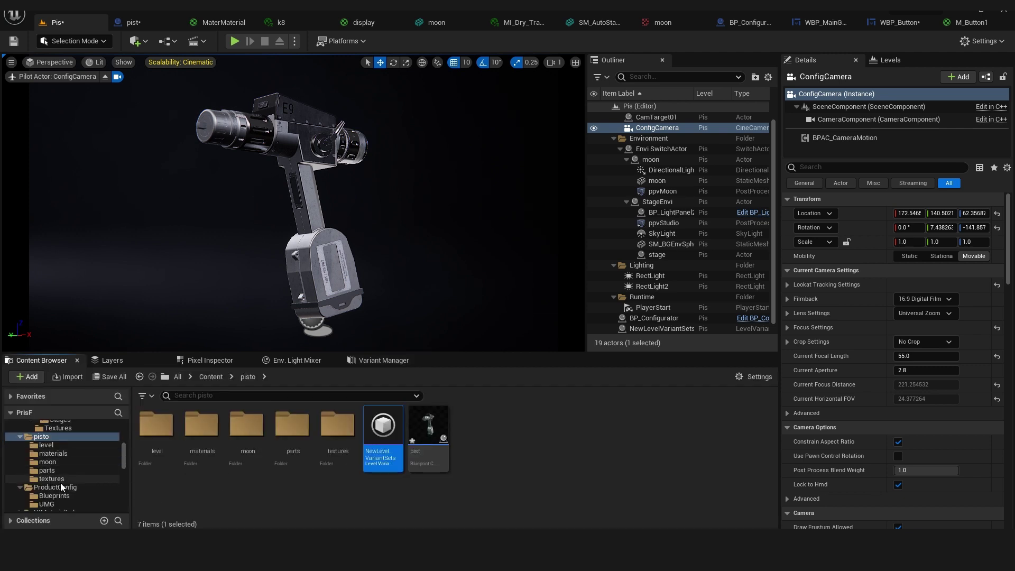
left_click(59, 487)
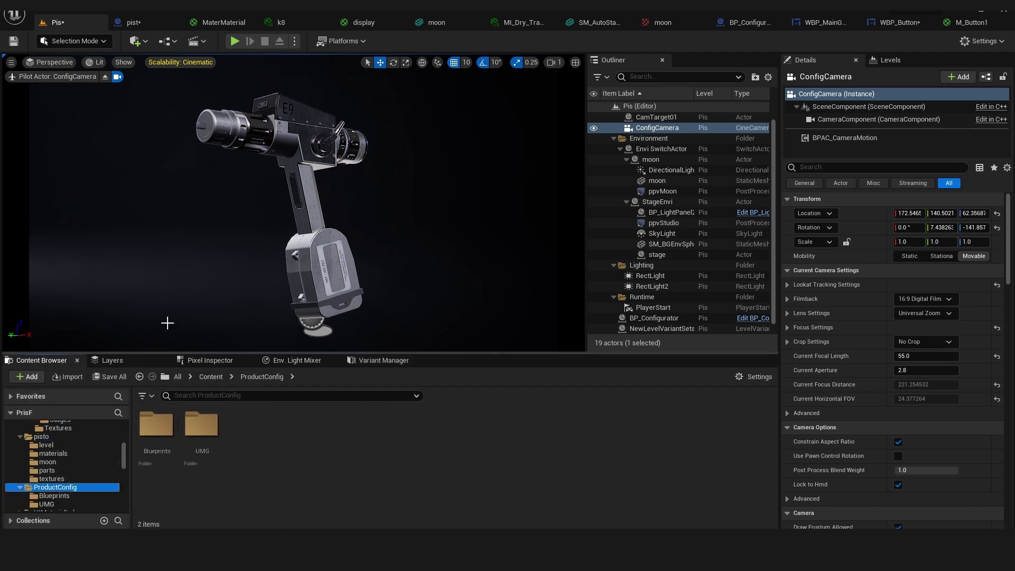
left_click_drag(157, 353, 157, 268)
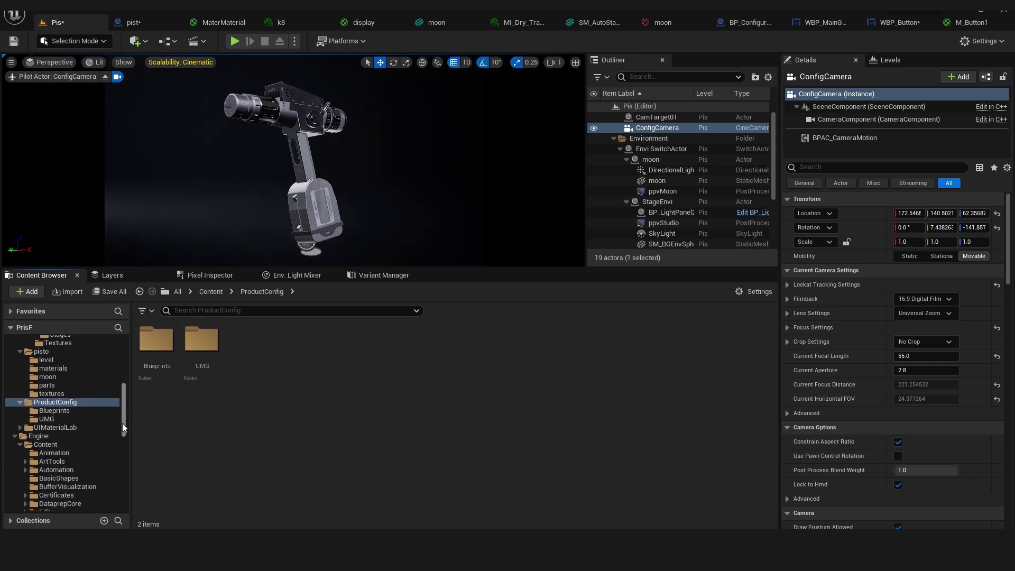
left_click_drag(131, 421, 150, 419)
Step: Look over the WBP_MainGUI layout, and try the environment button in a play preview before closing it
left_click(822, 23)
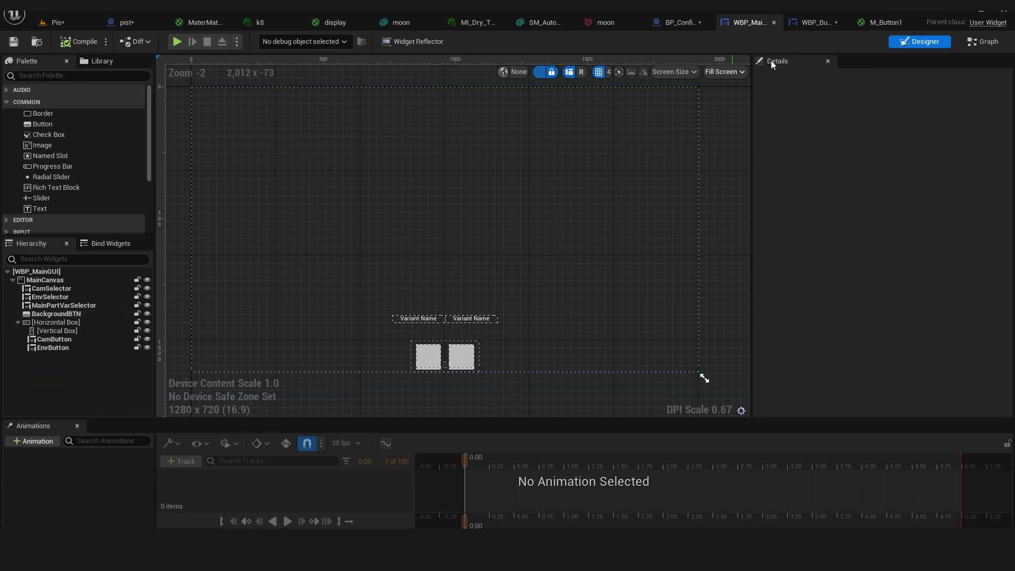
scroll(458, 356, "up", 1)
scroll(481, 311, "down", 2)
key("alt+p")
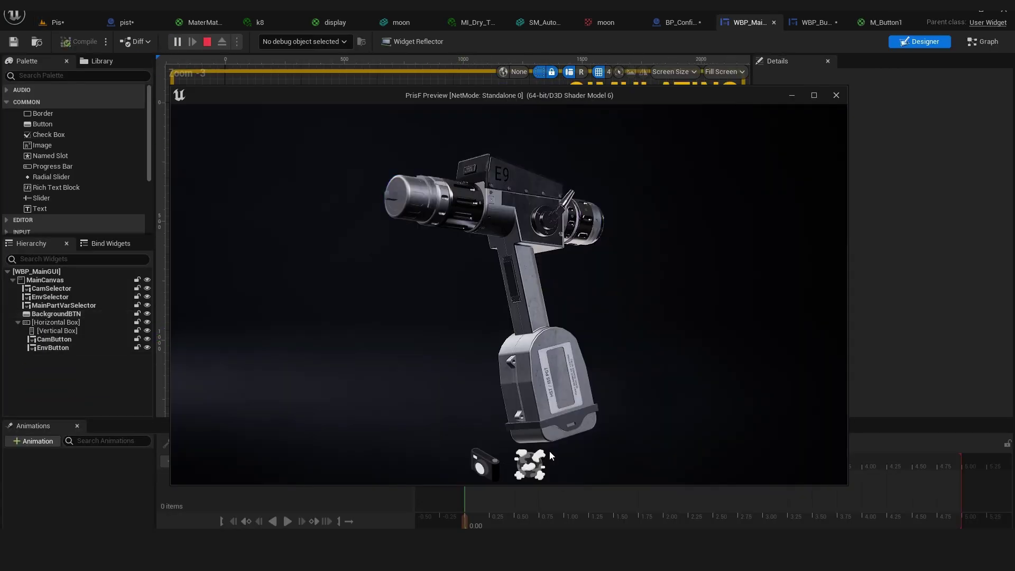
left_click(523, 465)
left_click(835, 95)
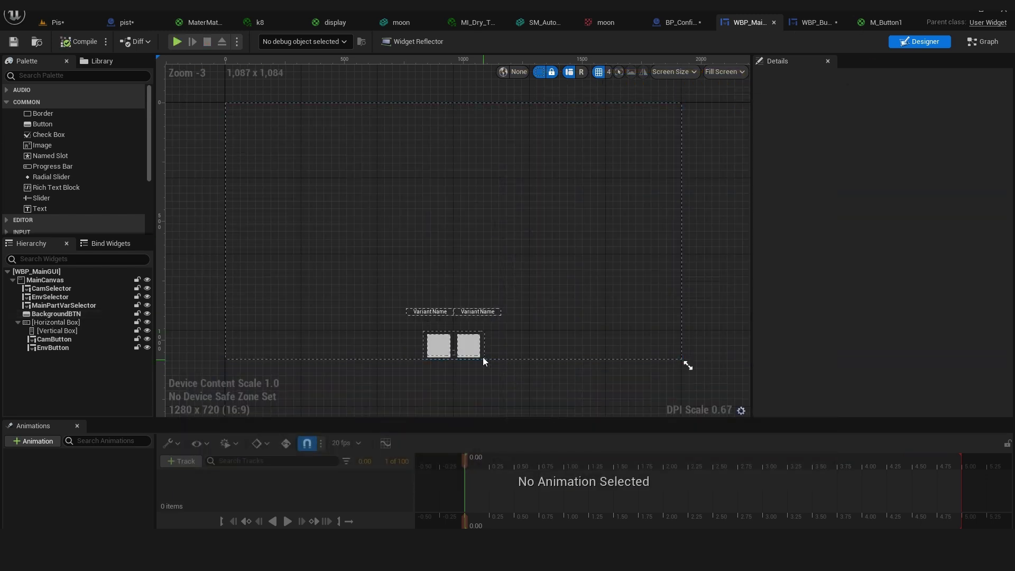
Step: Select an icon button in WBP_MainGUI, locate its texture asset, and show the contents of ProductConfig's UMG folder
left_click(435, 349)
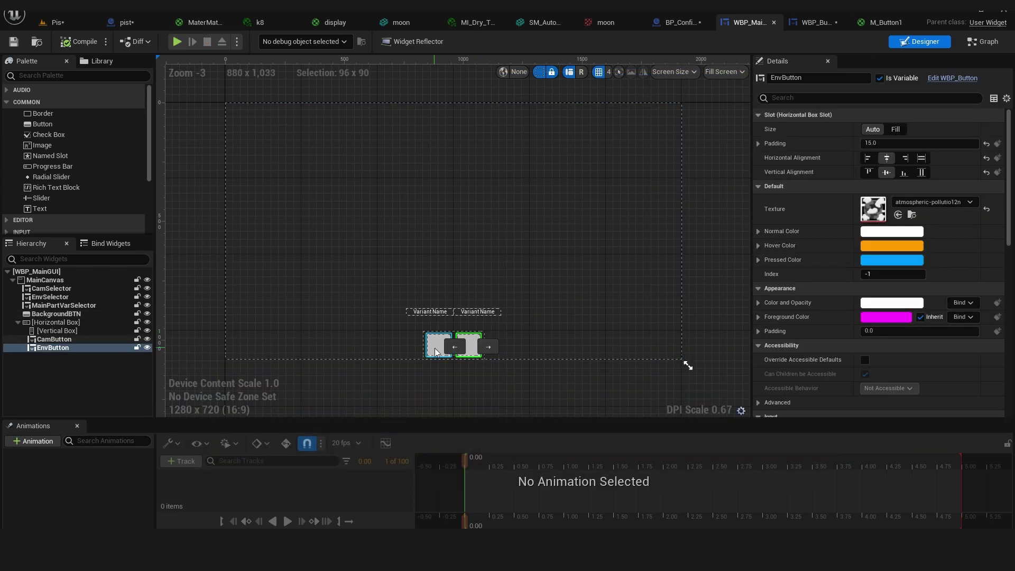
left_click(911, 215)
left_click(279, 345)
left_click(46, 419)
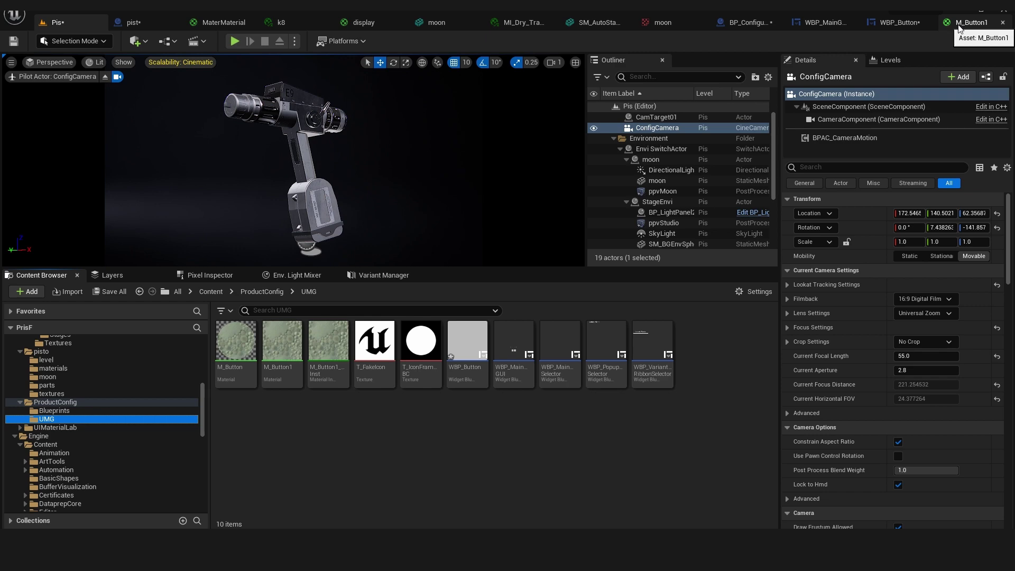
Step: Look over the node graph of the M_Button1 material
left_click(960, 29)
scroll(632, 253, "down", 2)
scroll(584, 261, "up", 2)
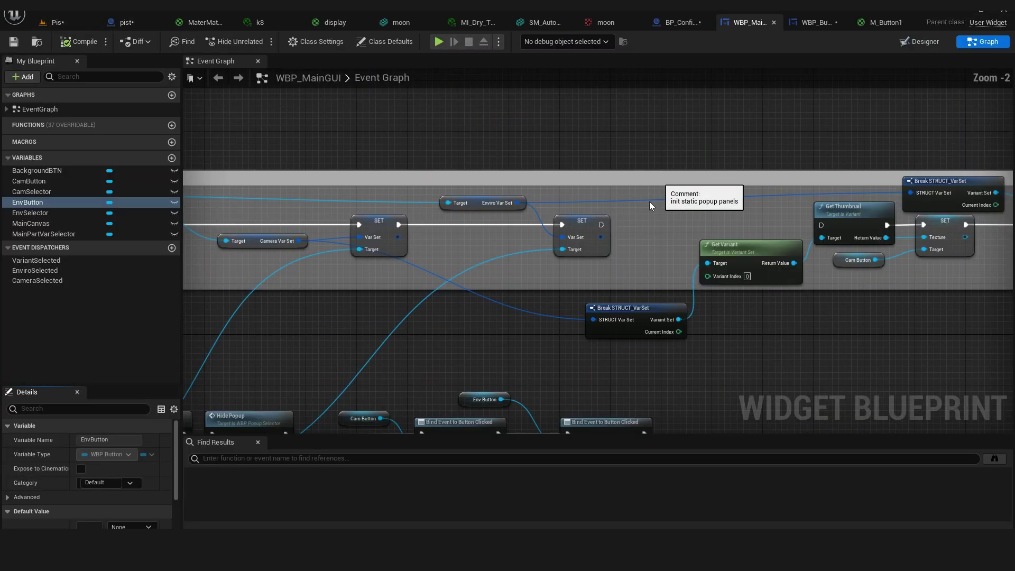
Step: Examine the node groups in WBP_MainGUI's Event Graph, and return to BP_Configurator
scroll(725, 357, "down", 4)
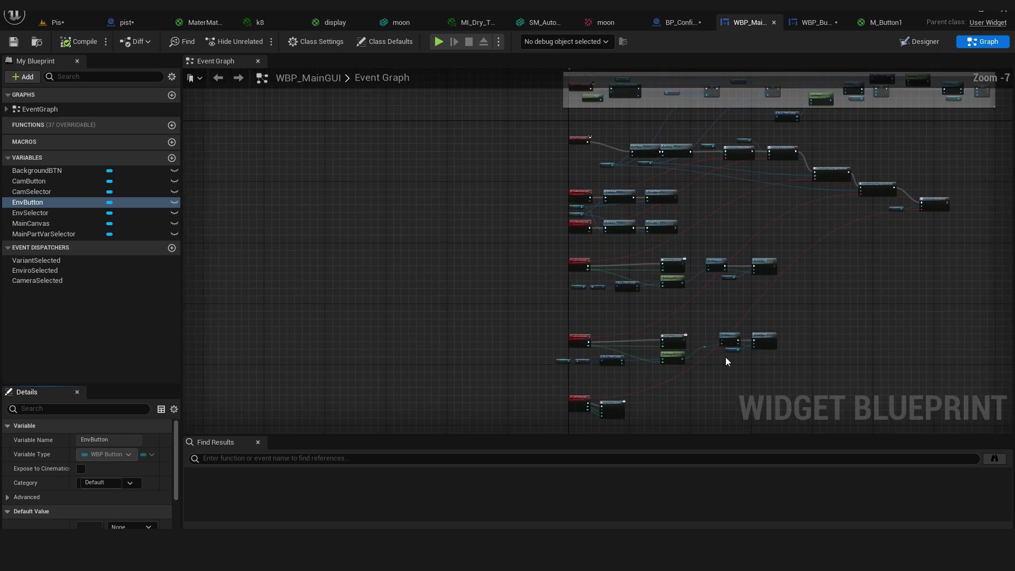
scroll(551, 293, "up", 4)
scroll(672, 298, "down", 4)
scroll(676, 328, "down", 3)
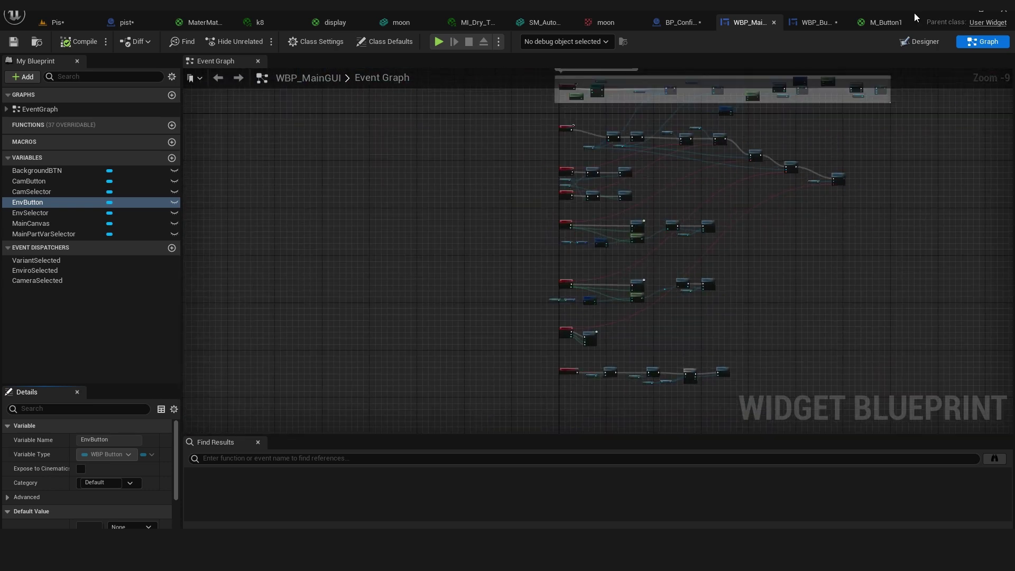
left_click(686, 23)
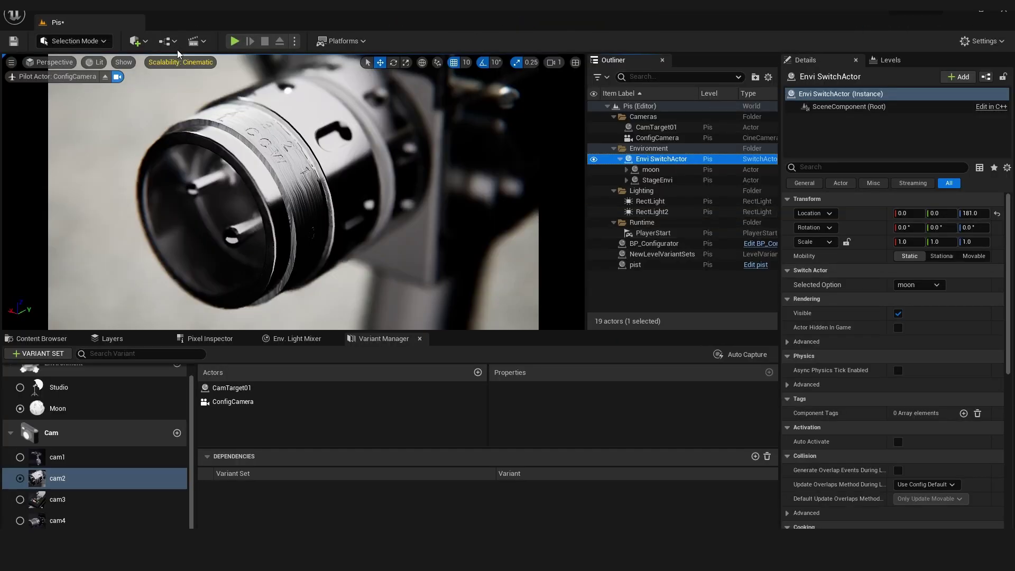
Step: Bring up the Windows packaging options for the project, and switch to File Explorer to open the packaged build's Windows folder
scroll(344, 217, "down", 6)
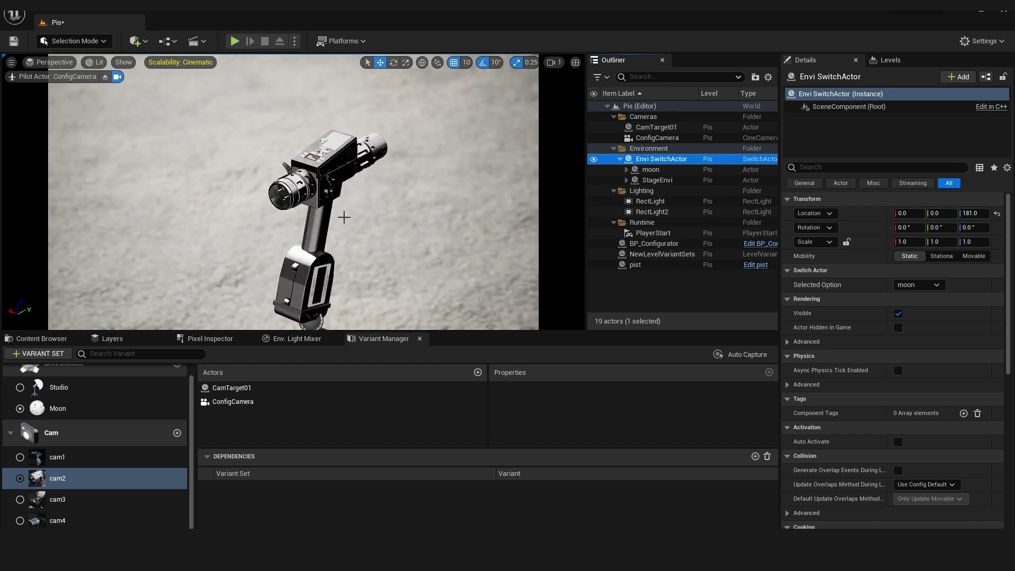
scroll(344, 217, "up", 3)
left_click(341, 41)
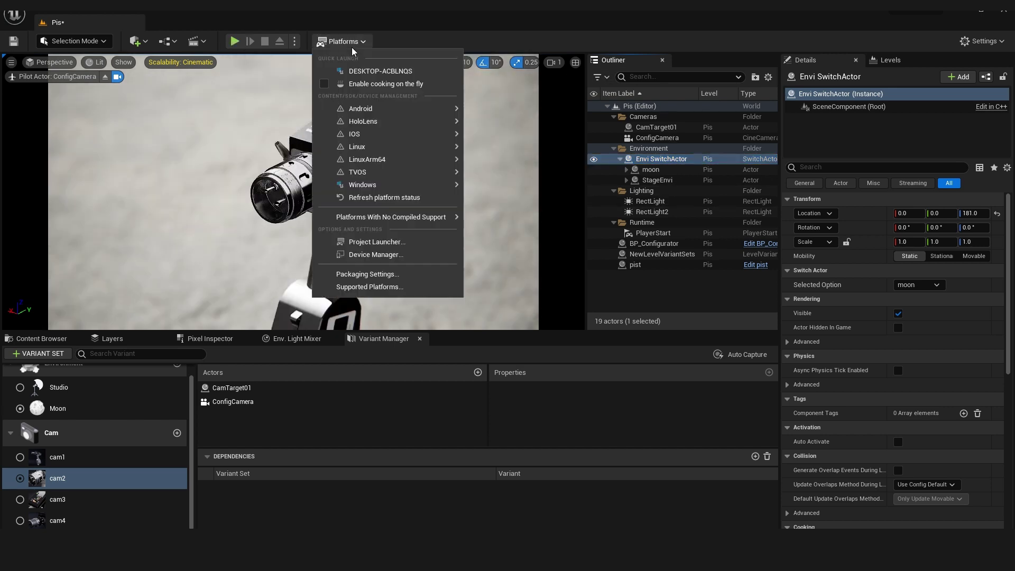
mouse_move(405, 192)
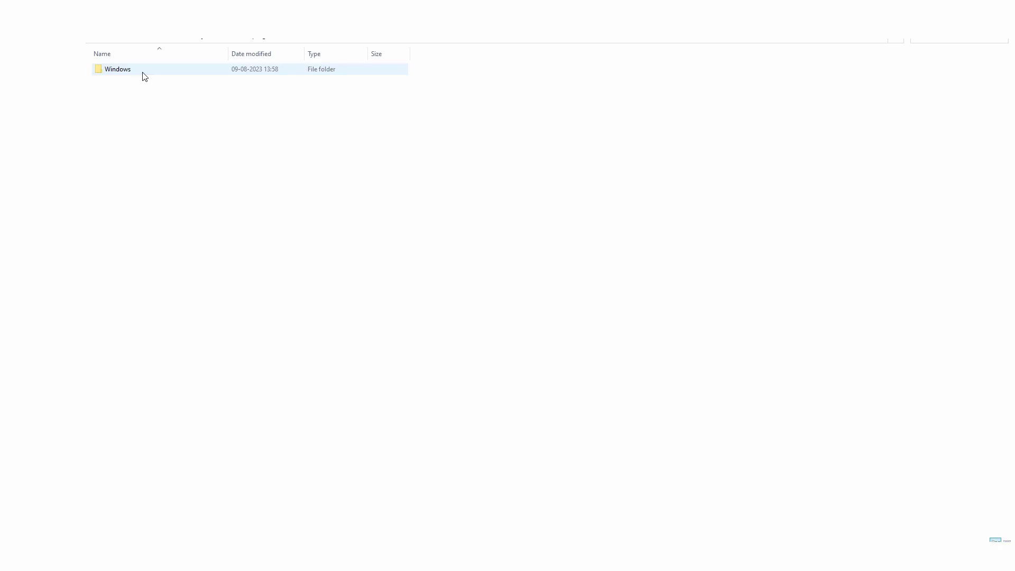
double_click(141, 76)
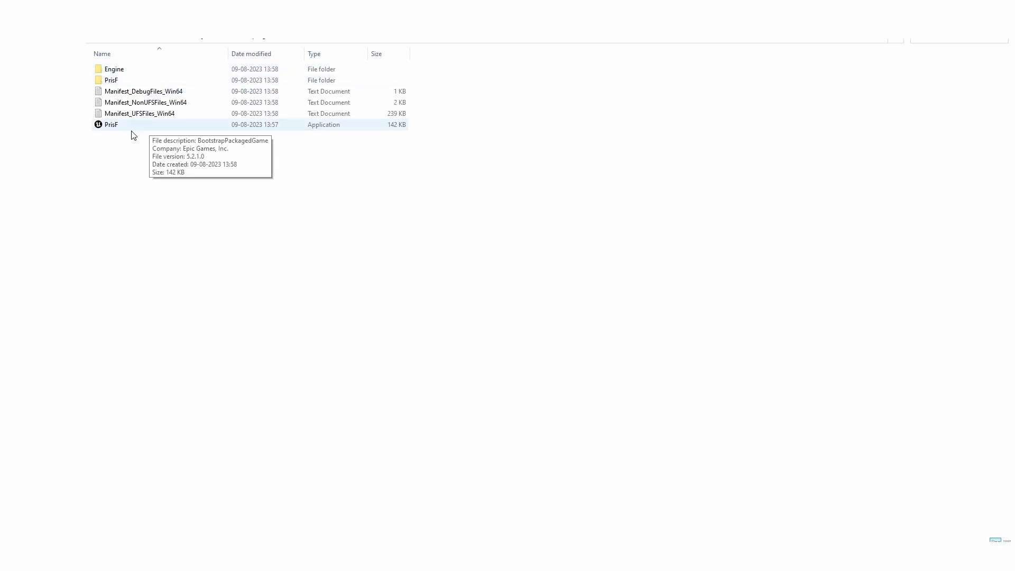